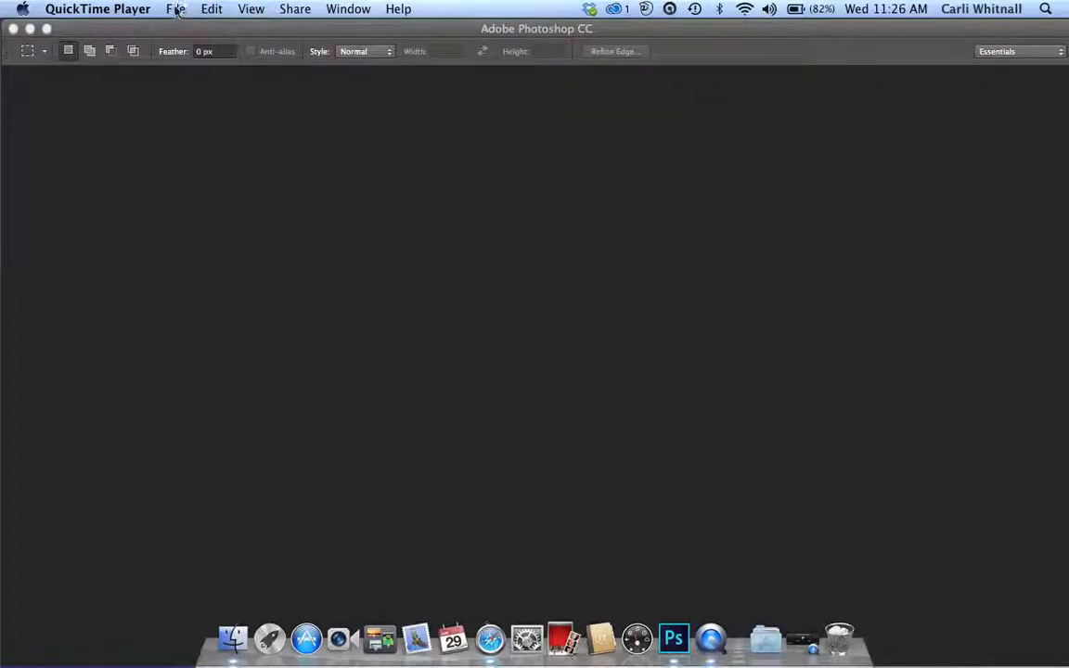
- Switch to Photoshop and view the list of preference categories
{"action": "left_click", "coordinate": [669, 617]}
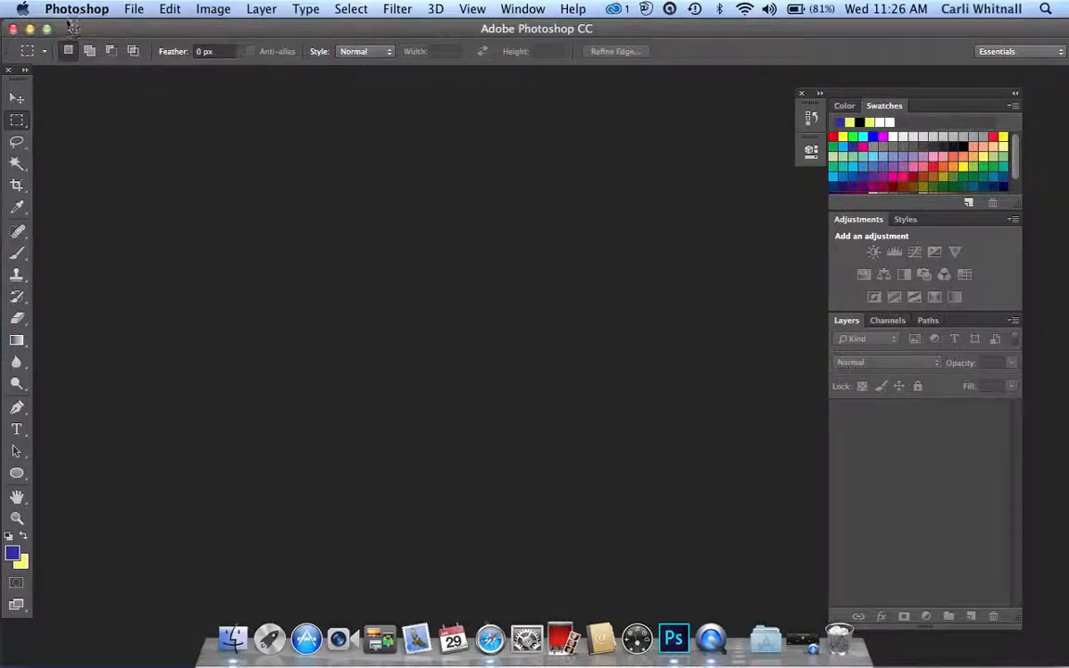
{"action": "left_click", "coordinate": [133, 8]}
{"action": "mouse_move", "coordinate": [81, 8]}
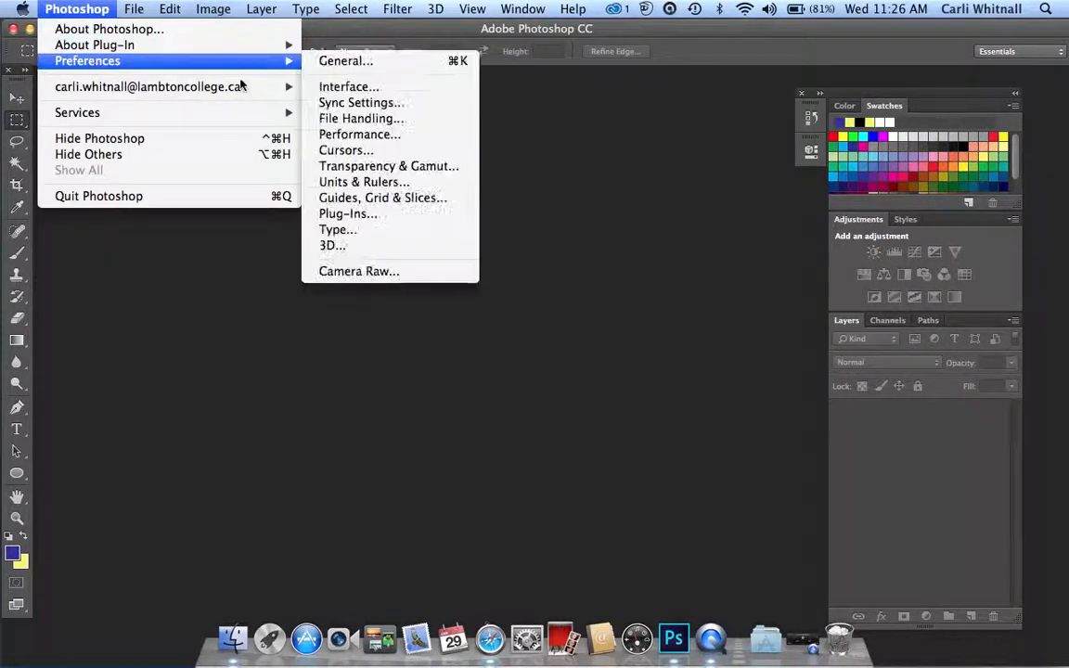
{"action": "left_click", "coordinate": [509, 134]}
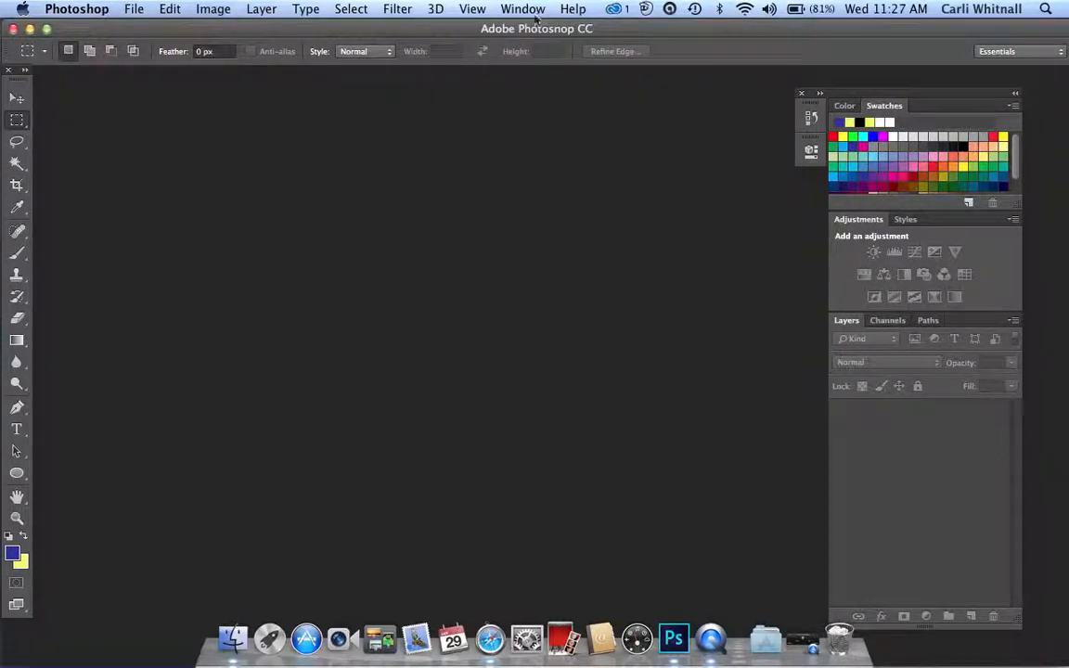
- Expand the toolbox to two columns and shift the floating panel group closer to the workspace's edge
{"action": "left_click", "coordinate": [27, 71]}
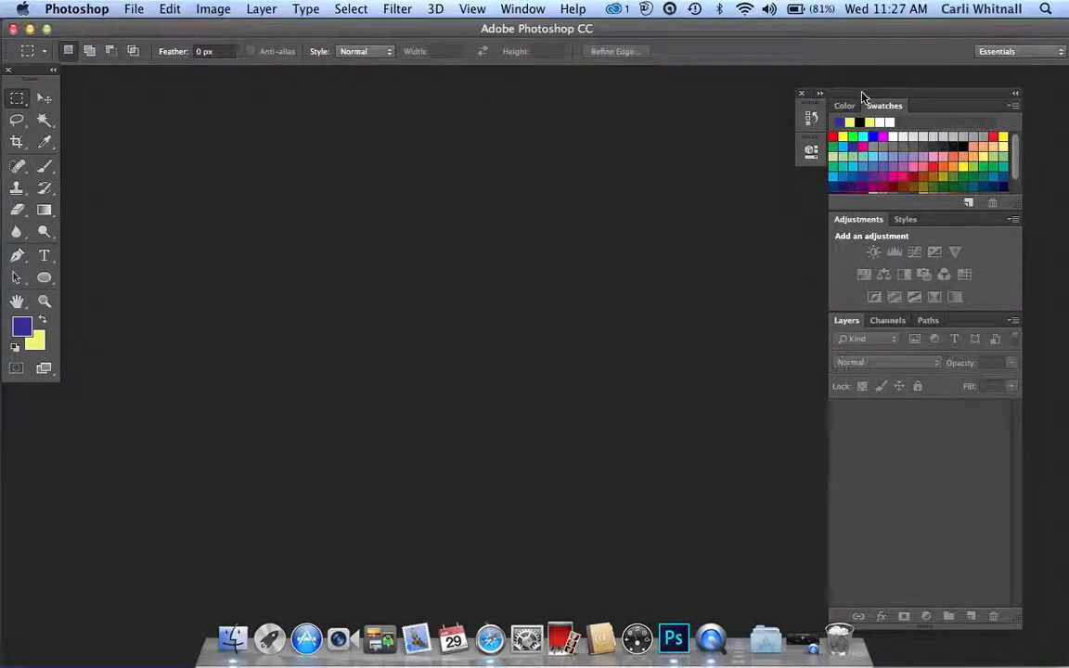
{"action": "left_click_drag", "start_coordinate": [864, 95], "coordinate": [901, 79]}
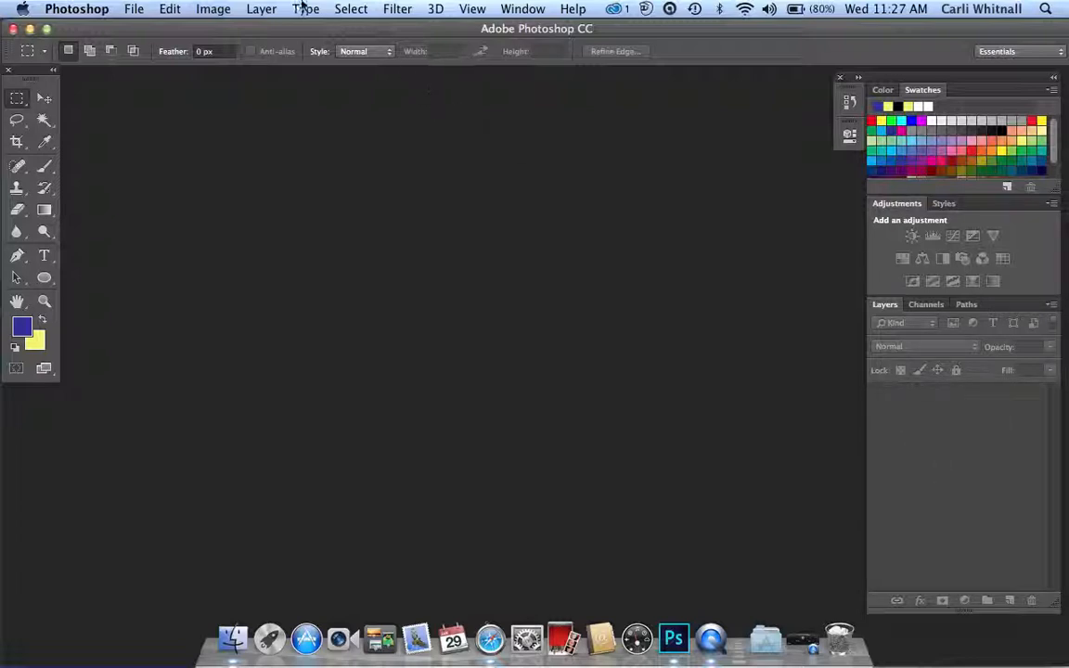
- Start a new file and name it "new document"
{"action": "left_click", "coordinate": [135, 9]}
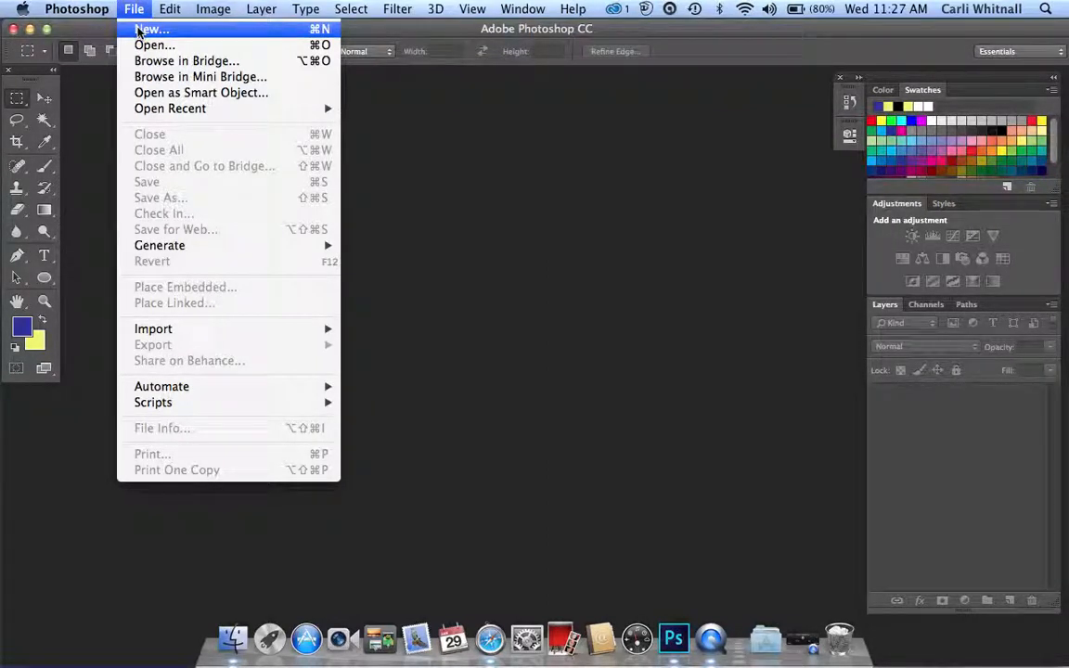
{"action": "left_click", "coordinate": [141, 30]}
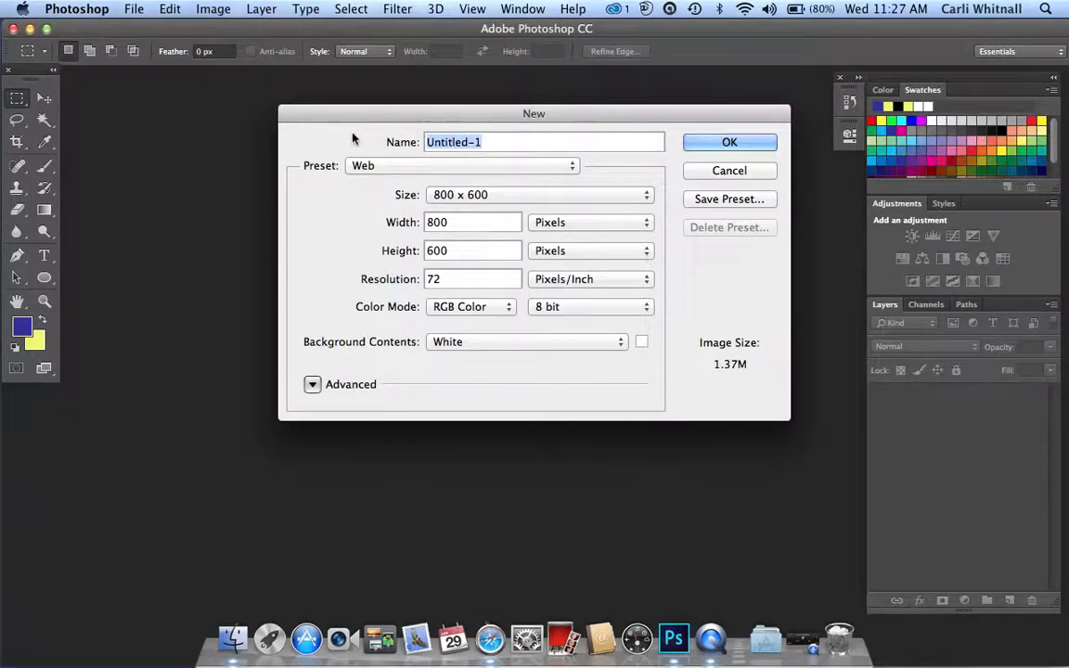
{"action": "type", "text": "new d"}
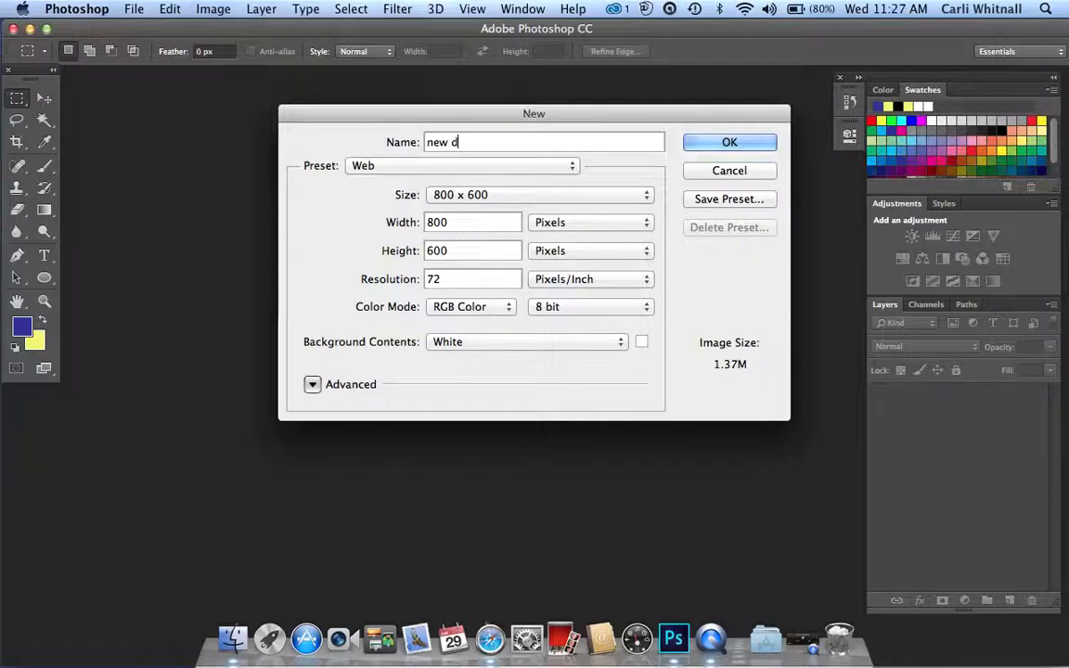
{"action": "type", "text": "ocumenbt"}
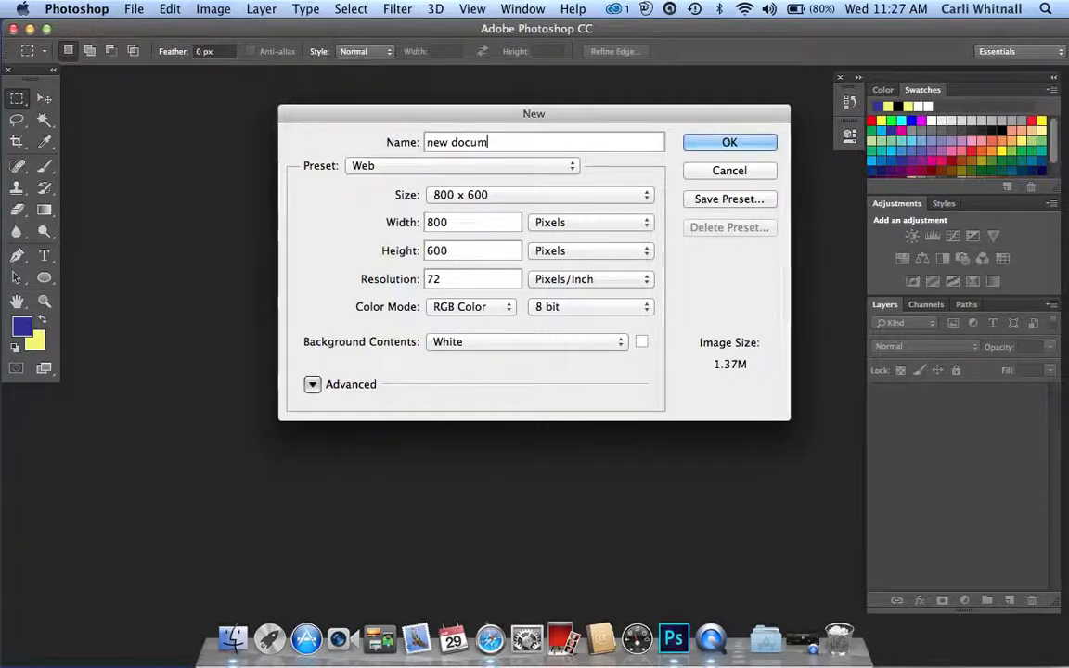
{"action": "key", "text": "BackSpace"}
{"action": "key", "text": "BackSpace"}
{"action": "type", "text": "t"}
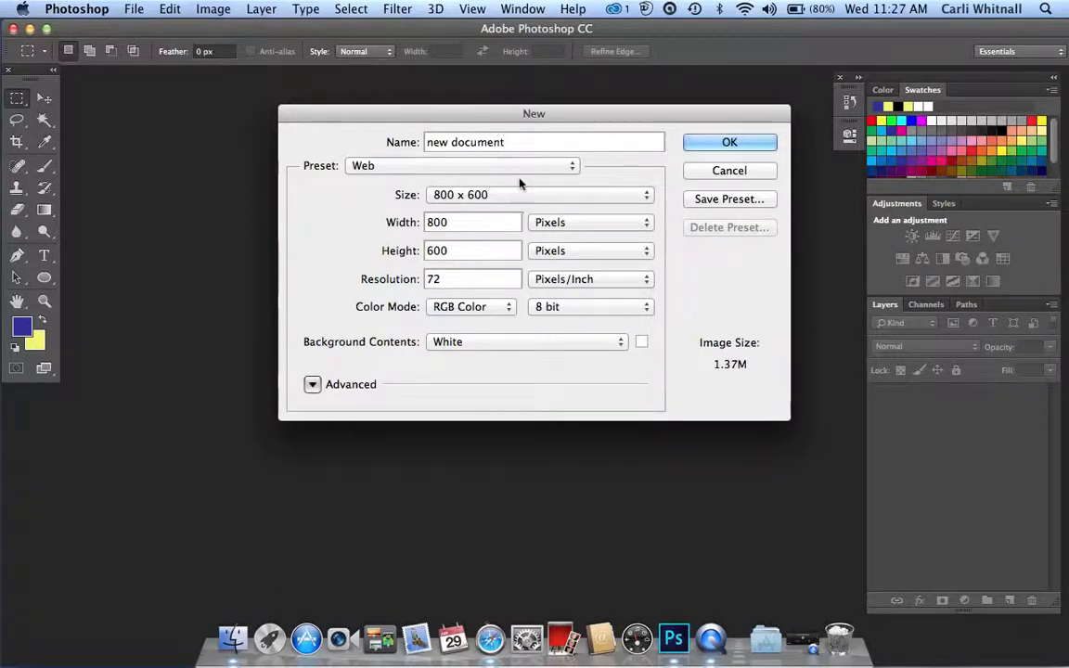
- Examine the available presets, web sizes, width units, resolution units and color modes for the new document
{"action": "left_click", "coordinate": [572, 166]}
{"action": "left_click", "coordinate": [565, 166]}
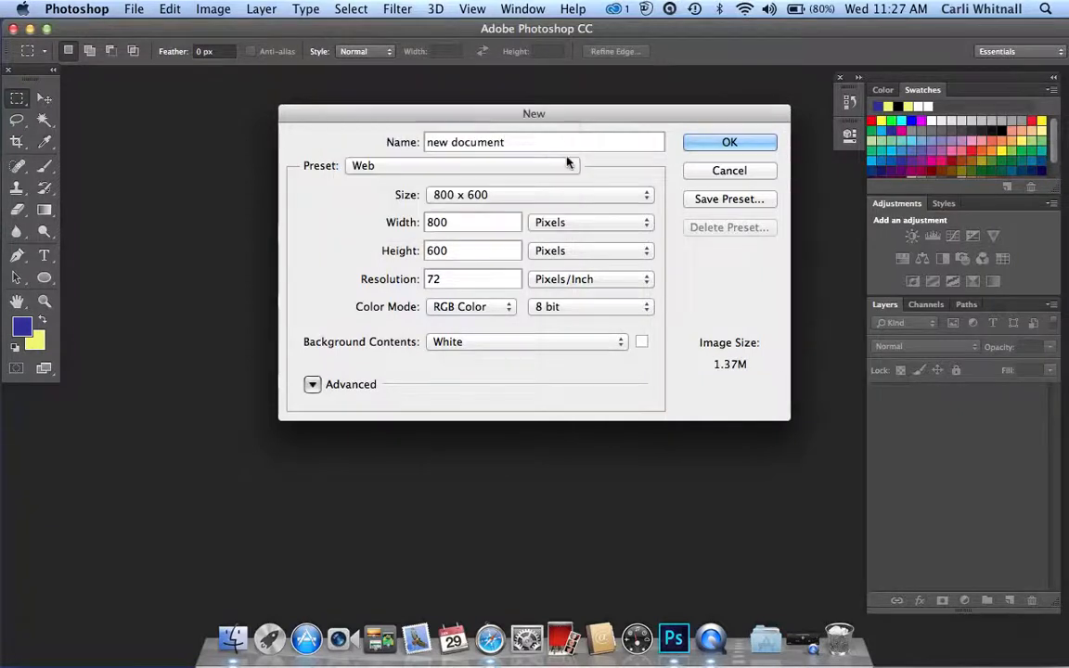
{"action": "left_click", "coordinate": [647, 196]}
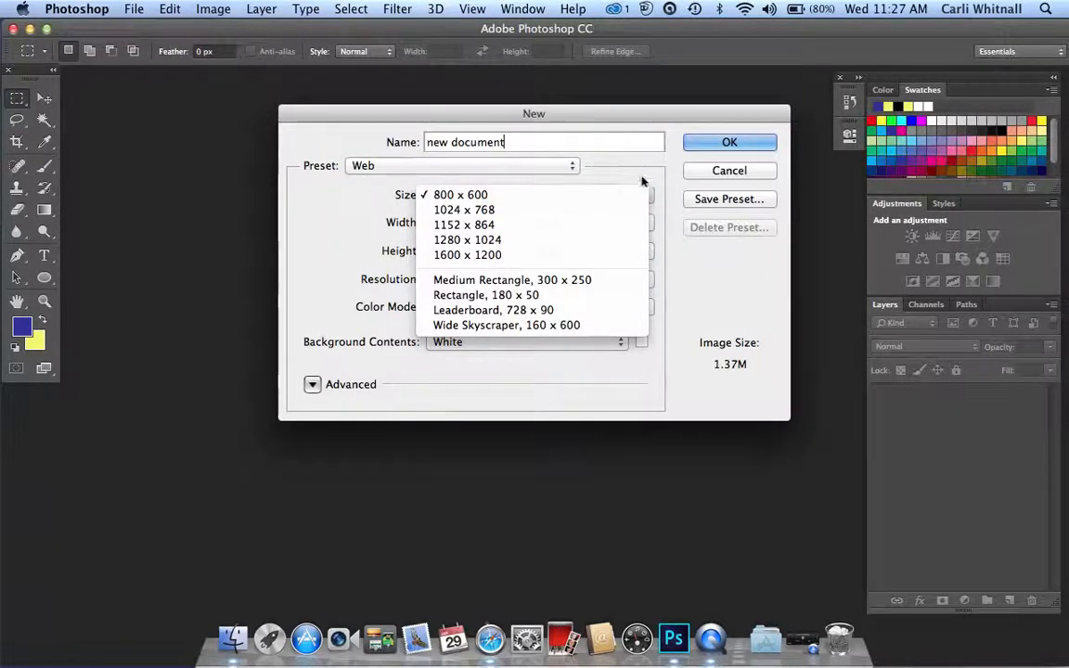
{"action": "left_click", "coordinate": [640, 194]}
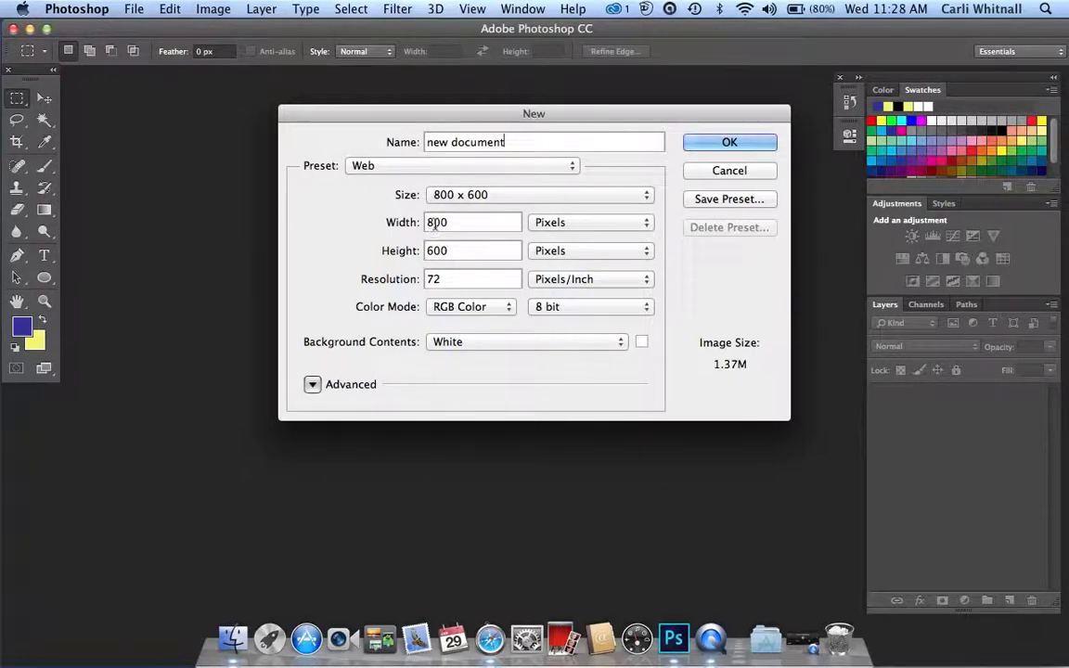
{"action": "left_click", "coordinate": [645, 223]}
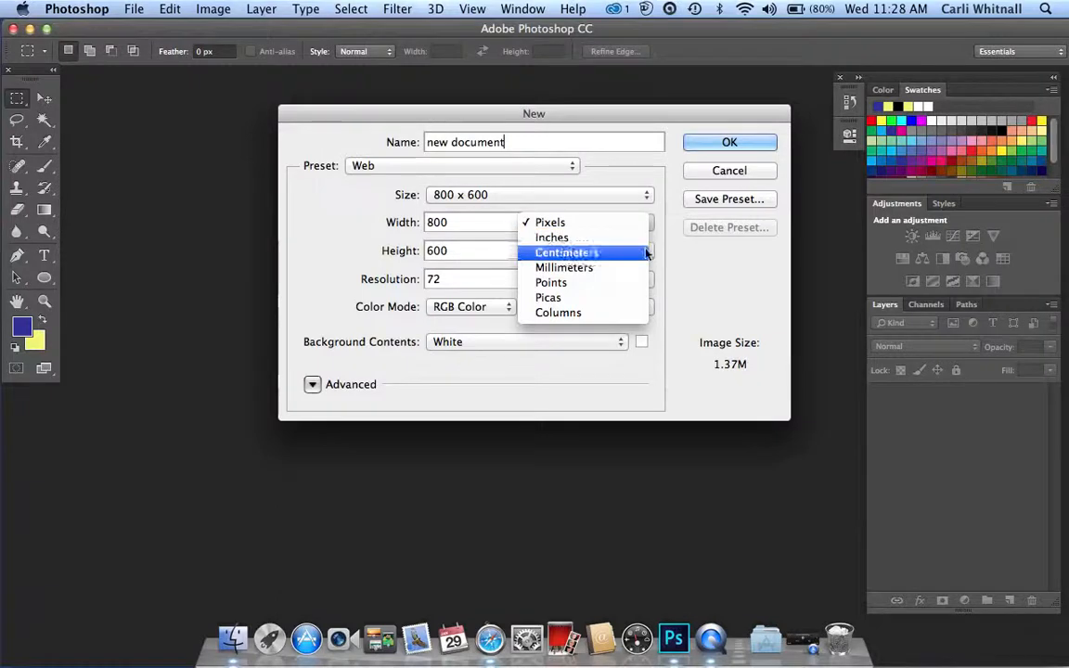
{"action": "left_click", "coordinate": [385, 224]}
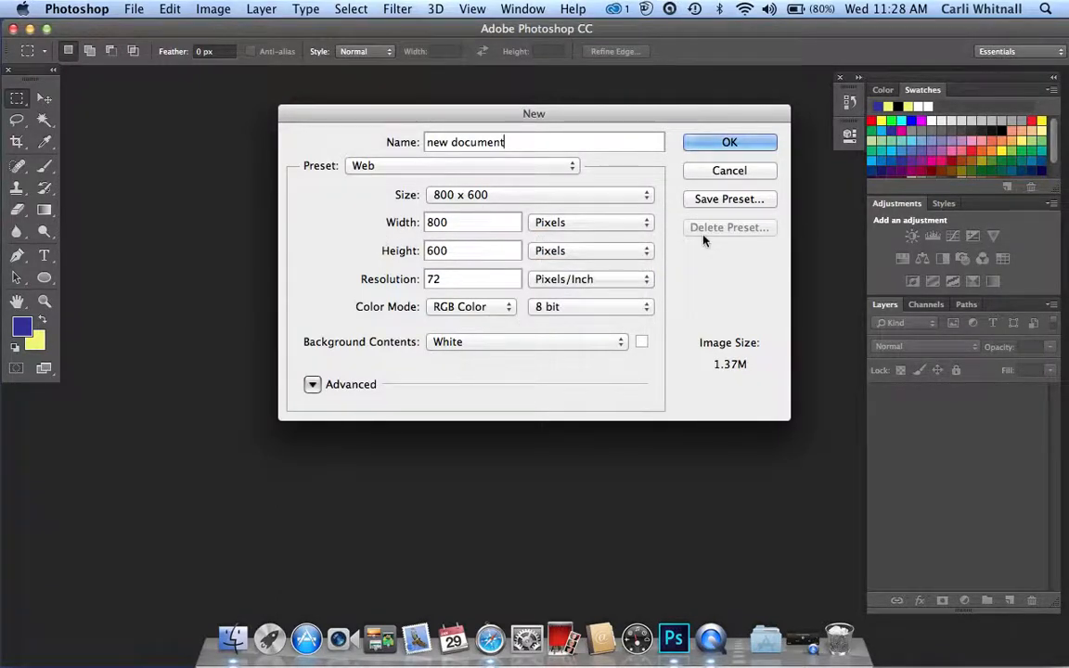
{"action": "left_click", "coordinate": [646, 279]}
{"action": "left_click", "coordinate": [645, 281]}
{"action": "left_click", "coordinate": [508, 308]}
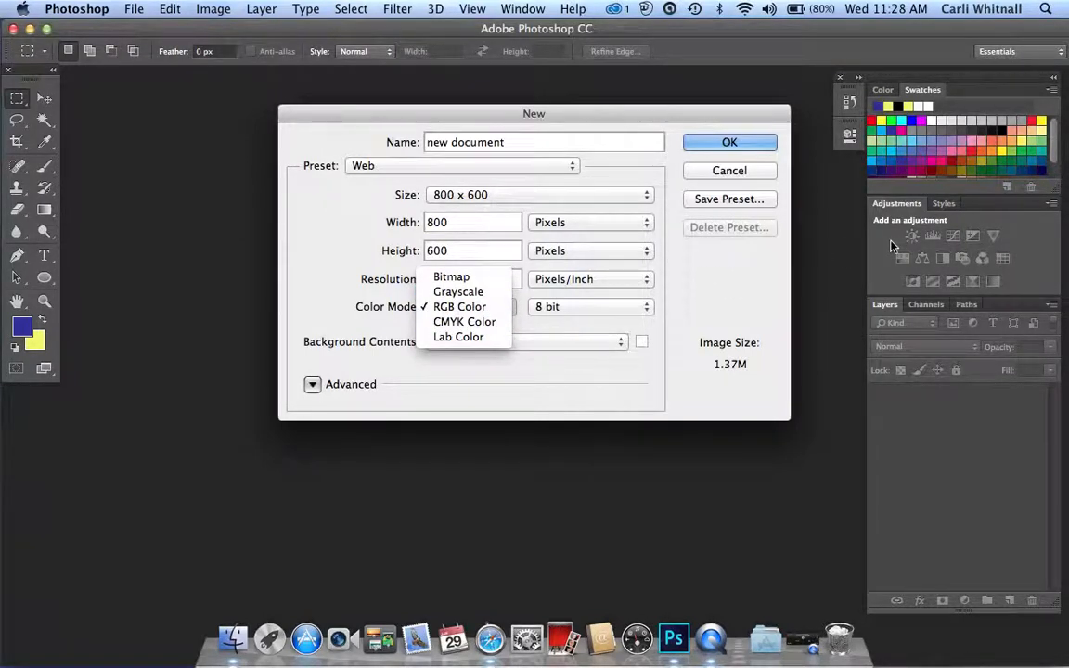
{"action": "left_click", "coordinate": [746, 171]}
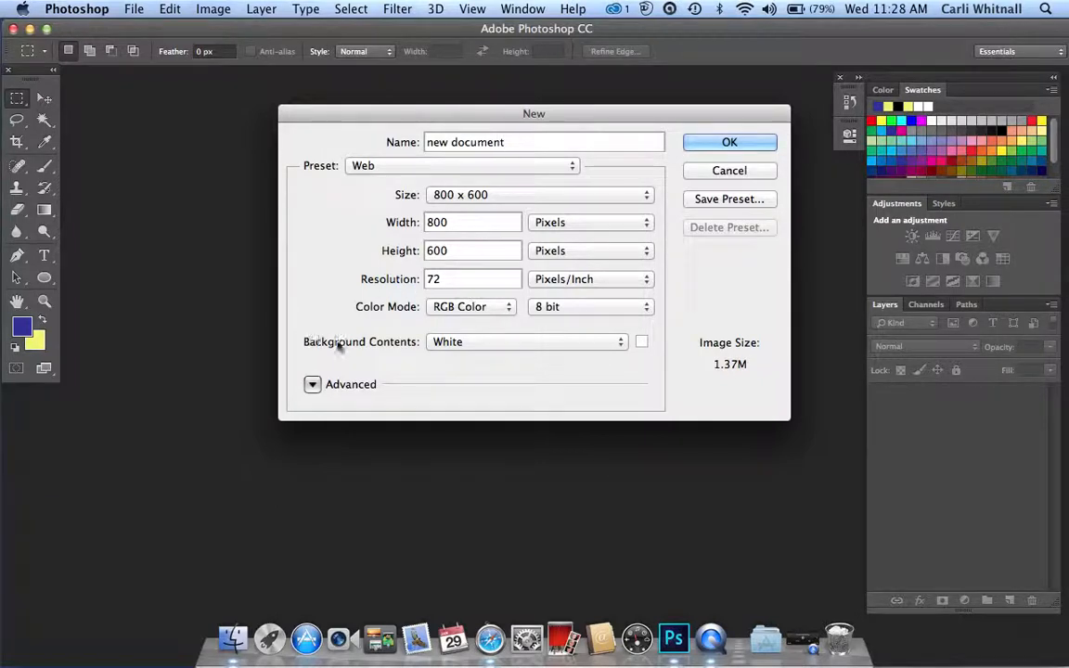
{"action": "left_click", "coordinate": [508, 309]}
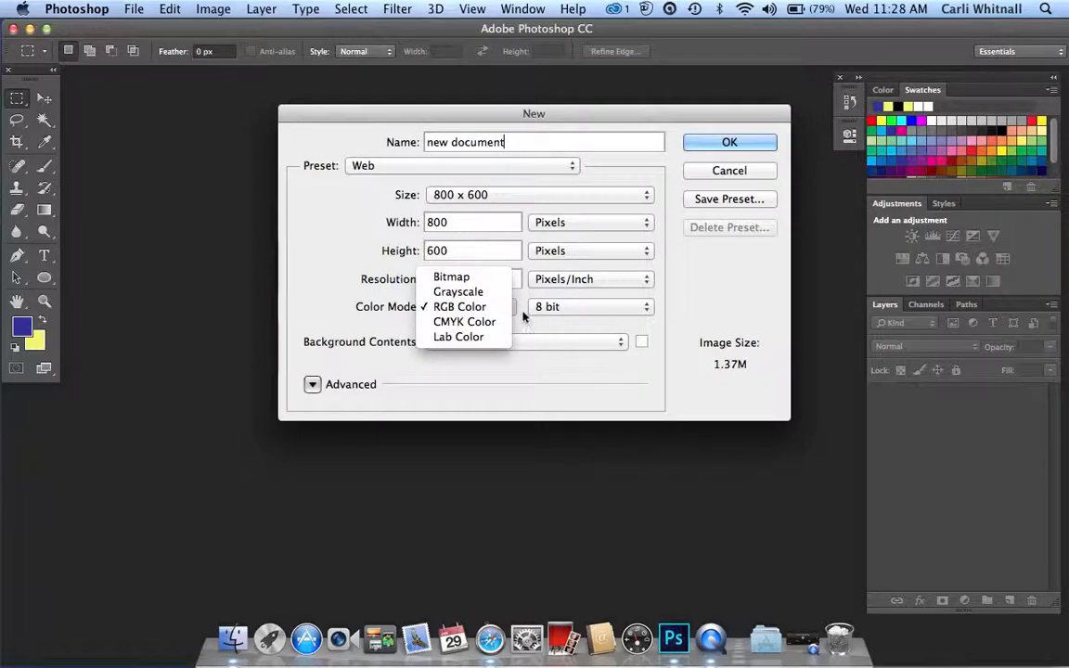
{"action": "left_click", "coordinate": [519, 310]}
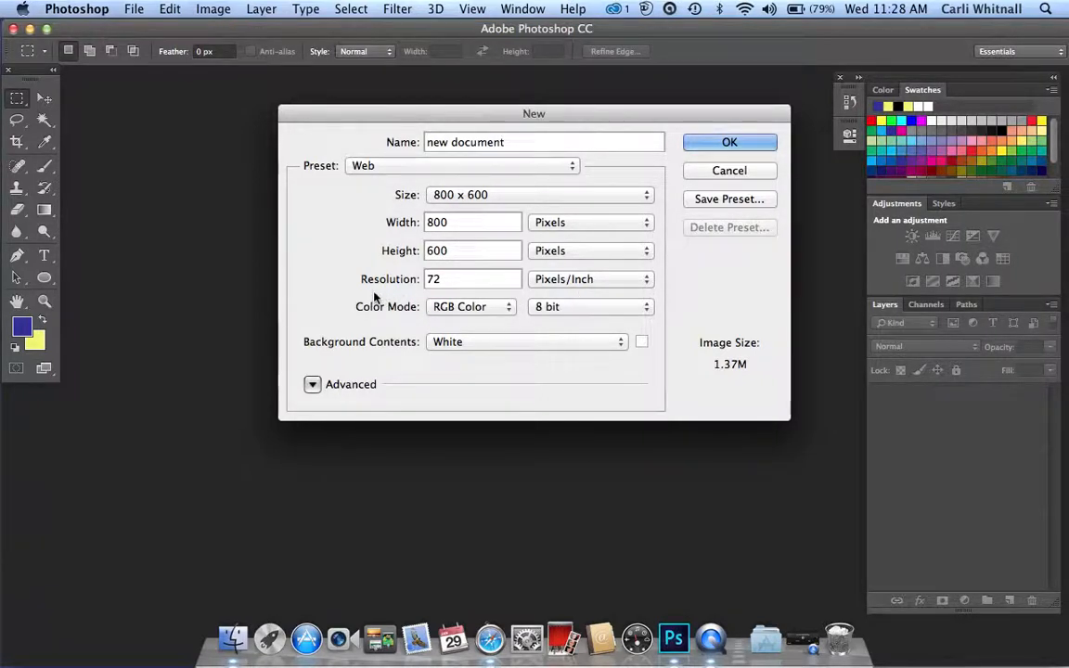
- Create the document from the Photo preset at Landscape, 2 x 3 in RGB Color, and dismiss the 3D features notice
{"action": "double_click", "coordinate": [436, 278]}
{"action": "left_click", "coordinate": [572, 172]}
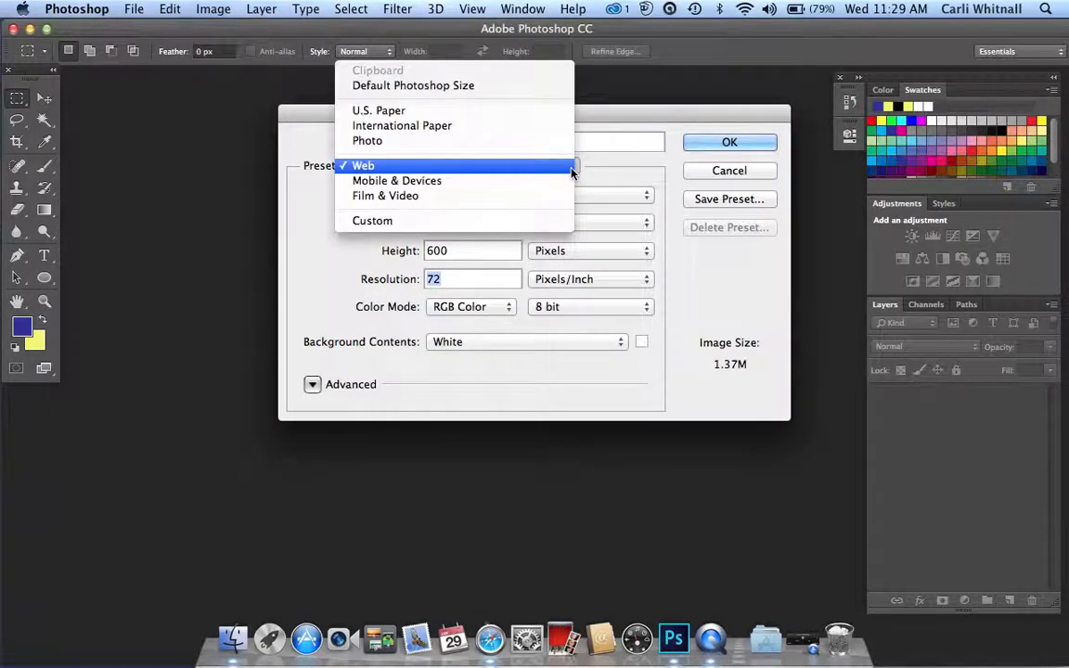
{"action": "left_click", "coordinate": [547, 142]}
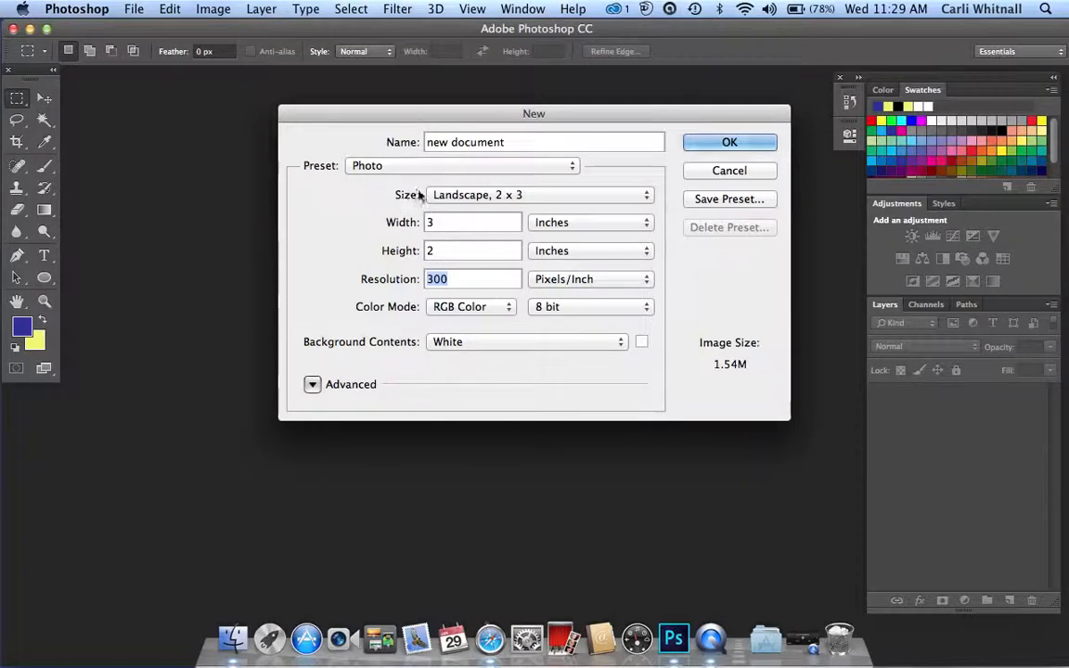
{"action": "left_click", "coordinate": [647, 197]}
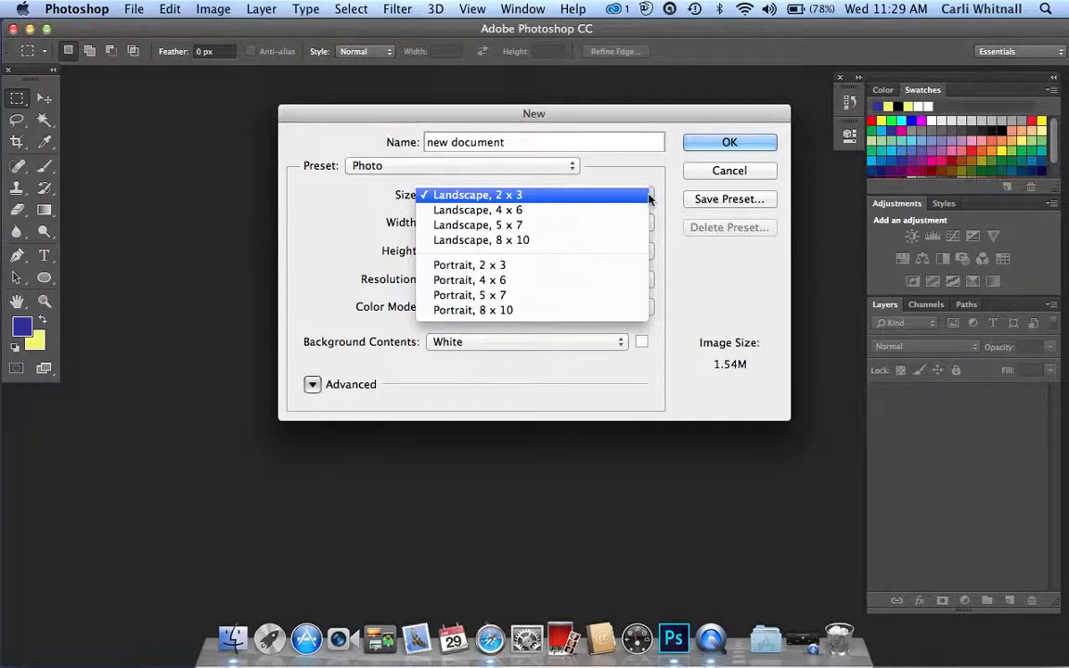
{"action": "left_click", "coordinate": [370, 199]}
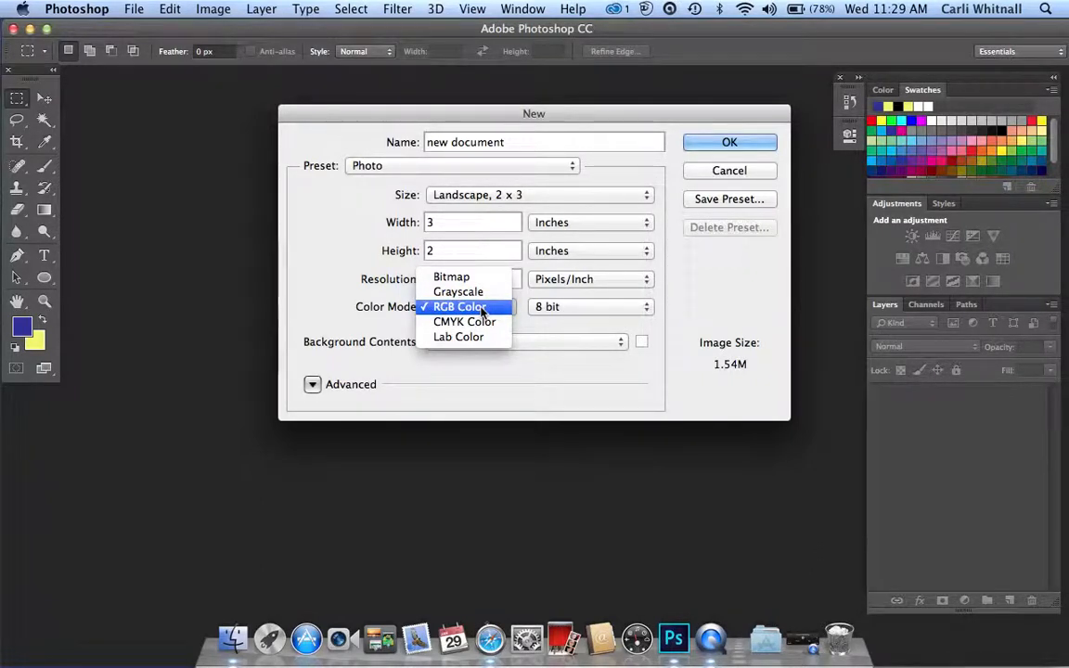
{"action": "left_click", "coordinate": [707, 141]}
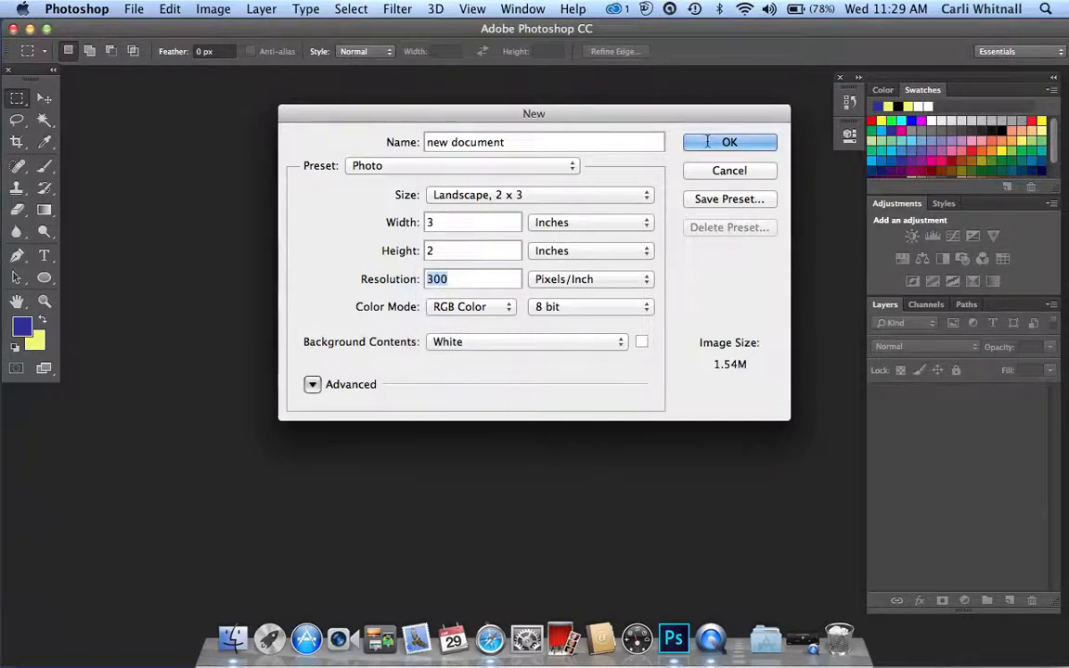
{"action": "left_click", "coordinate": [707, 142]}
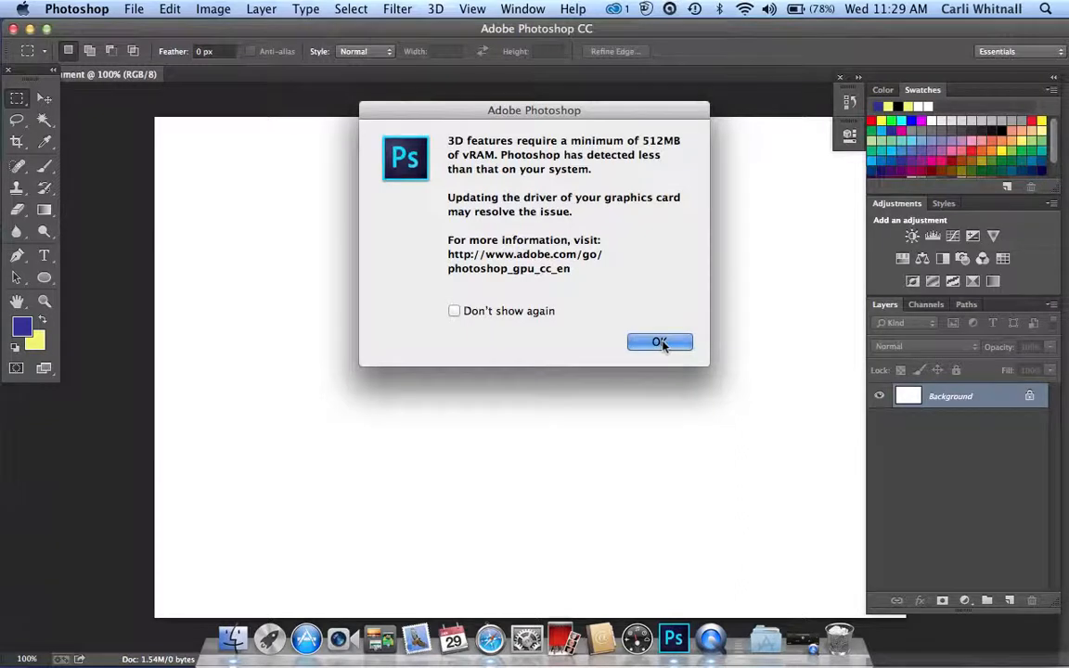
{"action": "left_click", "coordinate": [660, 342]}
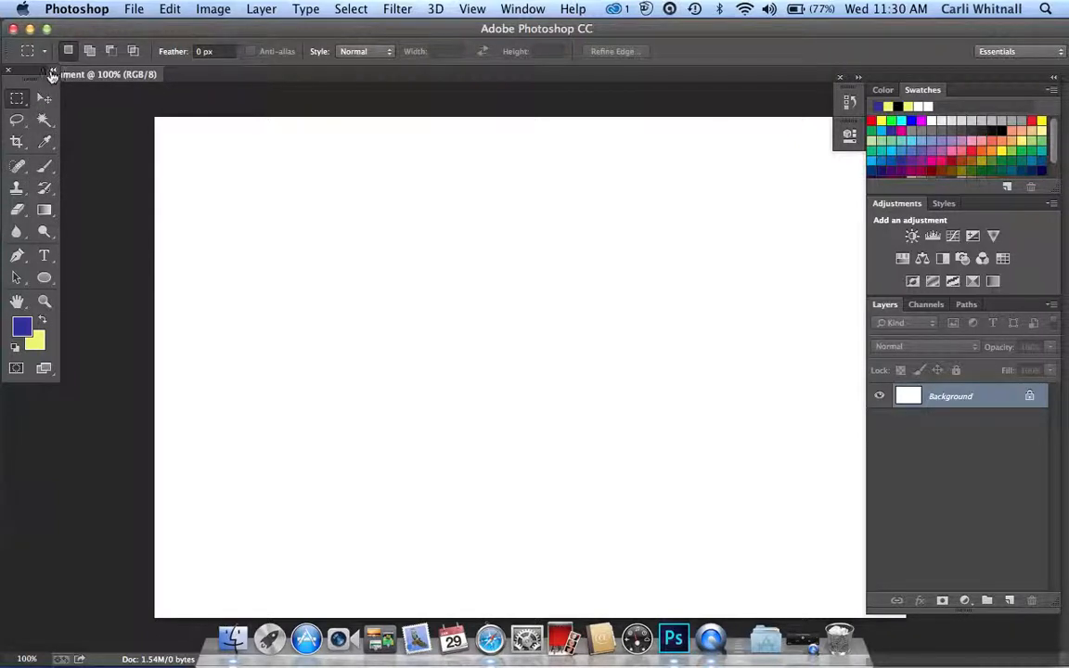
- Collapse the toolbox to one column and marquee a rectangle near the canvas's upper-left corner, ending with the Move tool active
{"action": "left_click", "coordinate": [53, 70]}
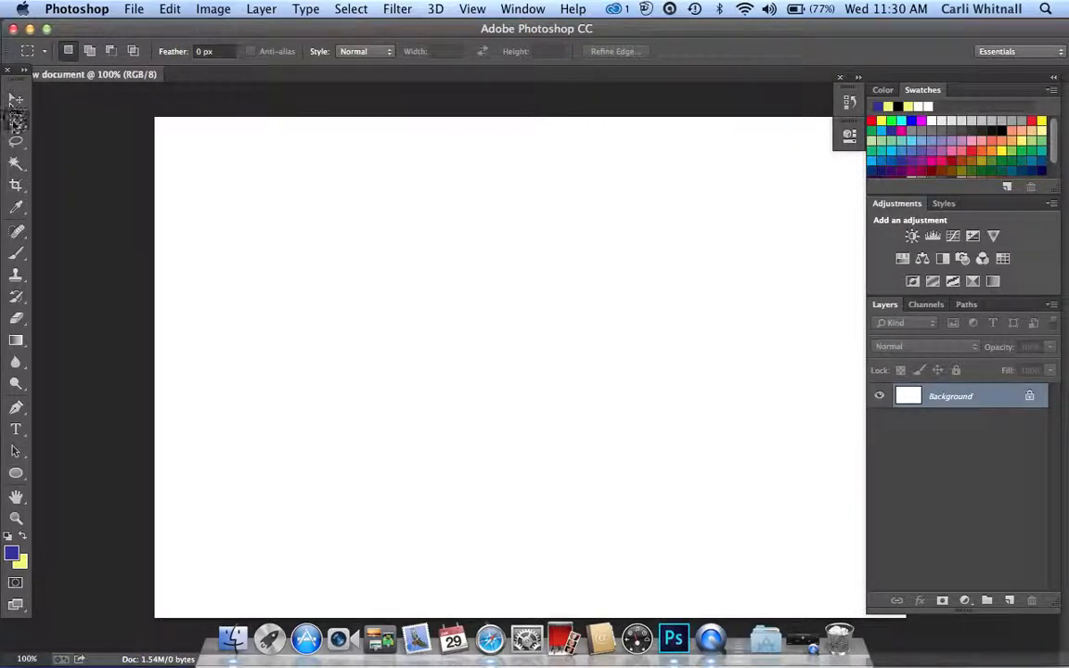
{"action": "left_click_drag", "start_coordinate": [184, 148], "coordinate": [347, 286]}
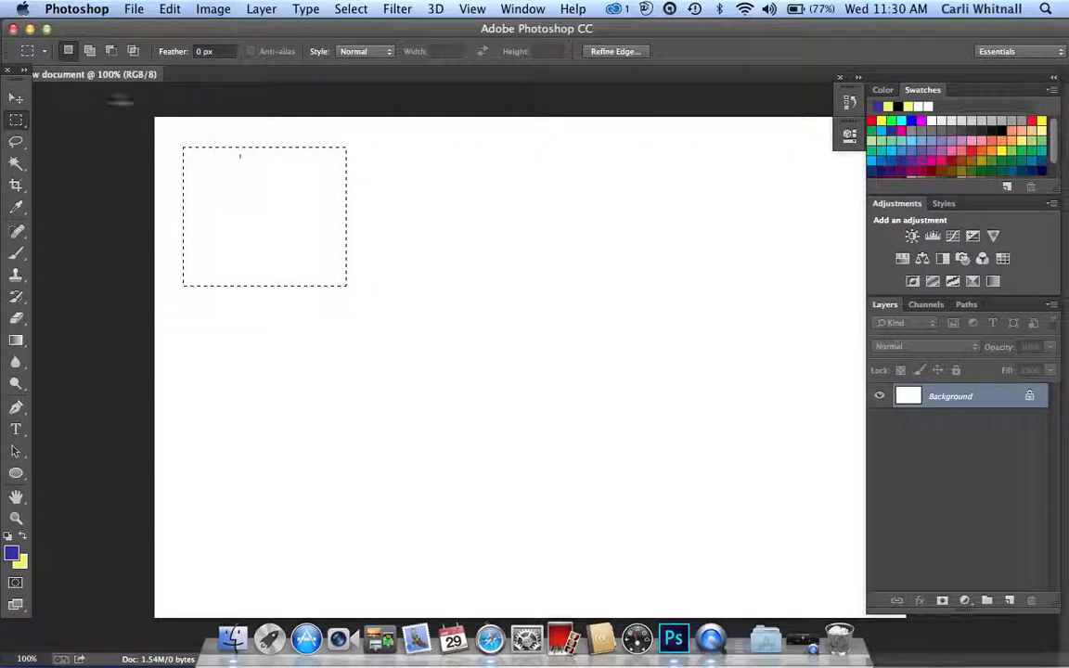
{"action": "left_click", "coordinate": [16, 99]}
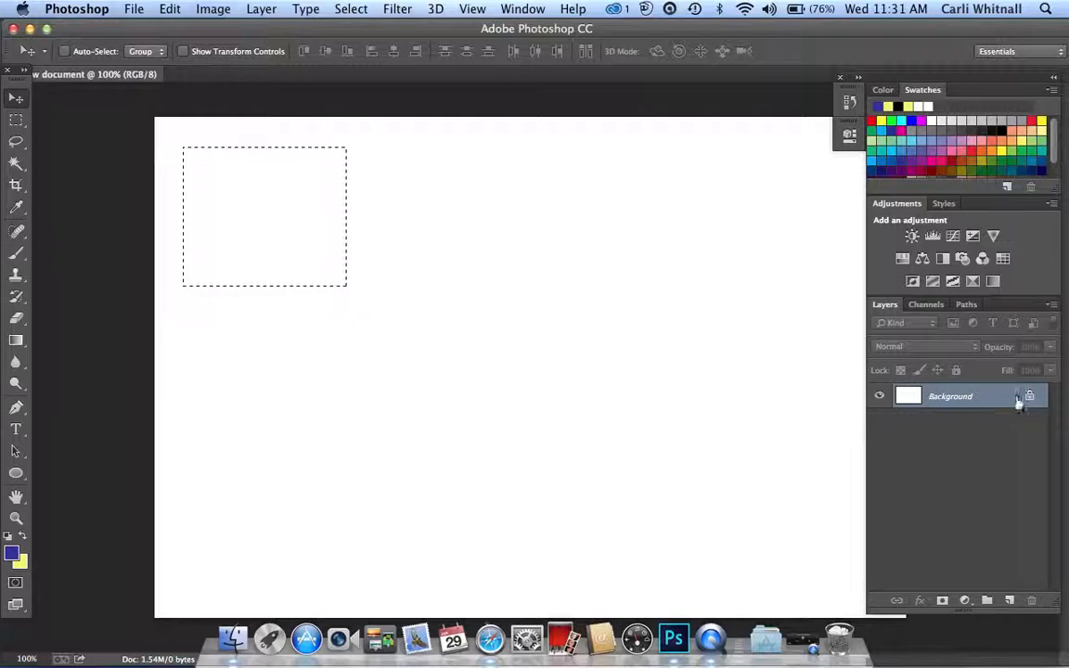
{"action": "right_click", "coordinate": [943, 398]}
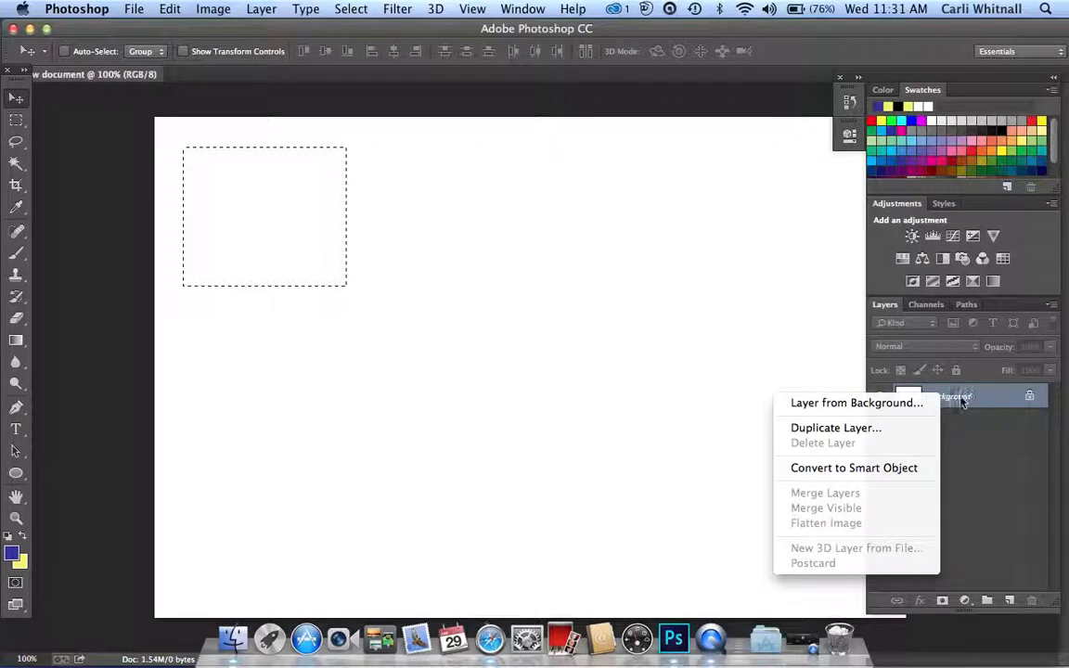
{"action": "left_click", "coordinate": [963, 398]}
{"action": "double_click", "coordinate": [961, 399]}
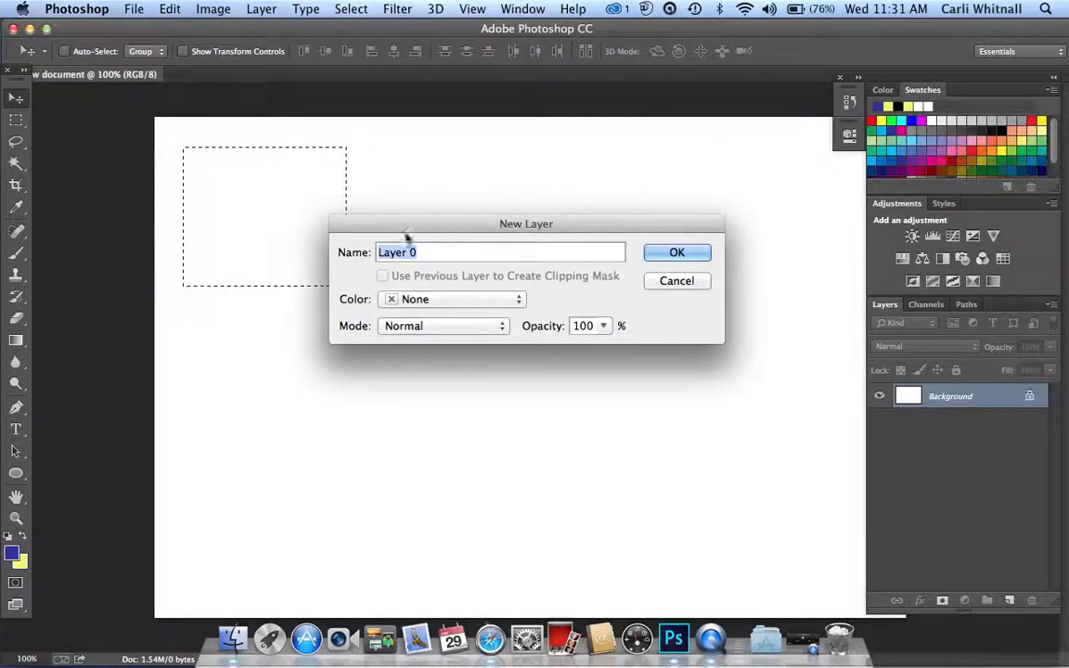
{"action": "left_click", "coordinate": [664, 281]}
- Duplicate the Background layer as "Background copy" within the same document and hide the copy
{"action": "right_click", "coordinate": [962, 397]}
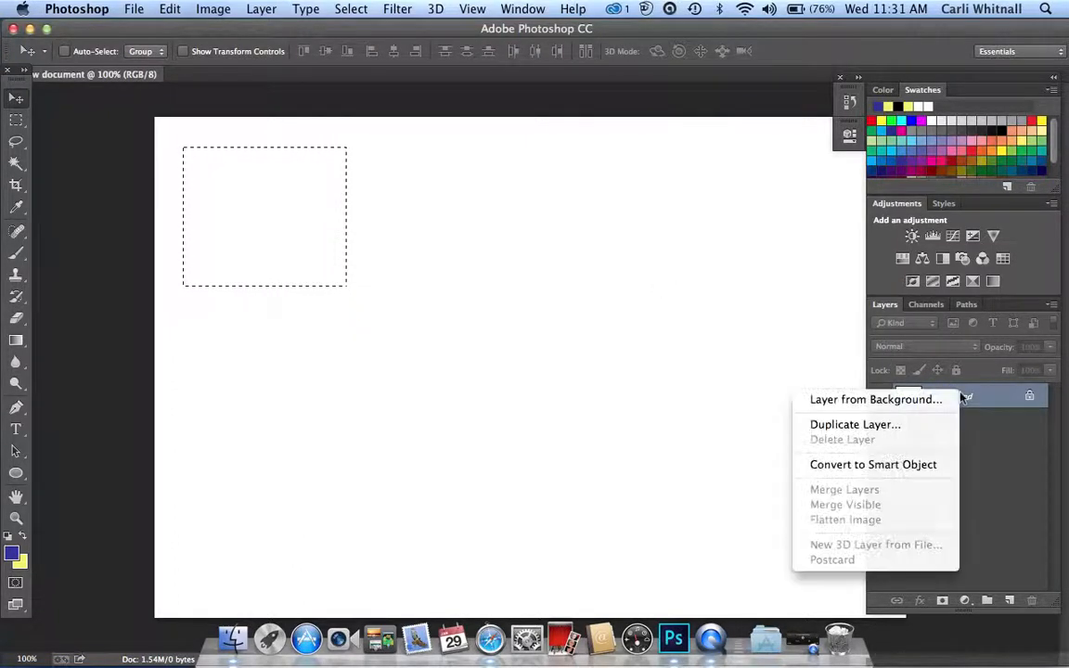
{"action": "left_click", "coordinate": [927, 425]}
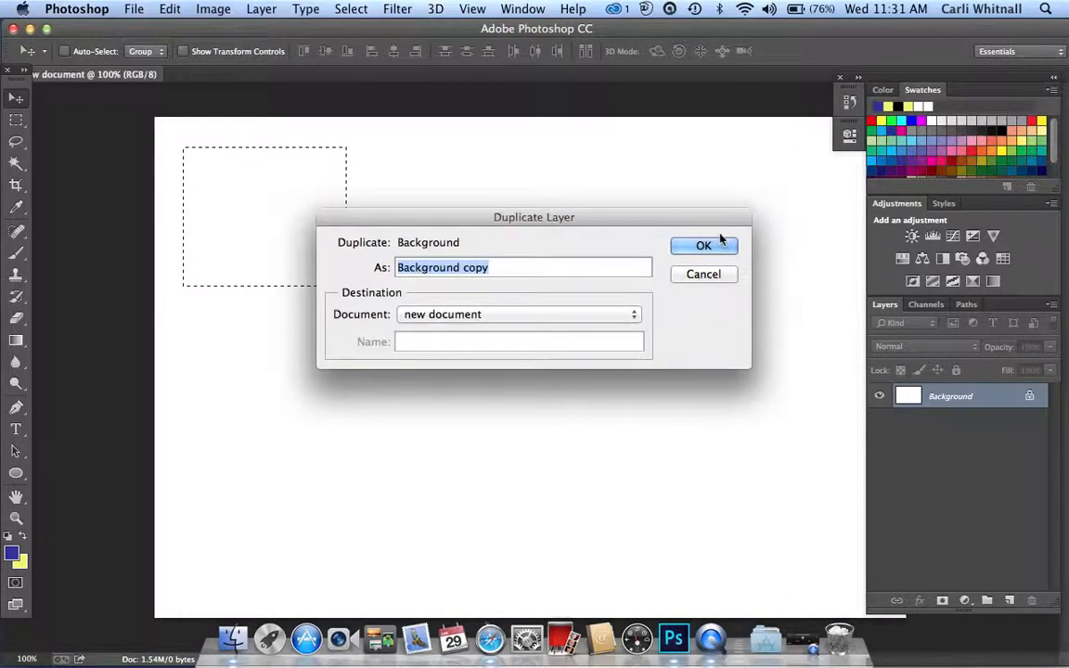
{"action": "left_click", "coordinate": [722, 244]}
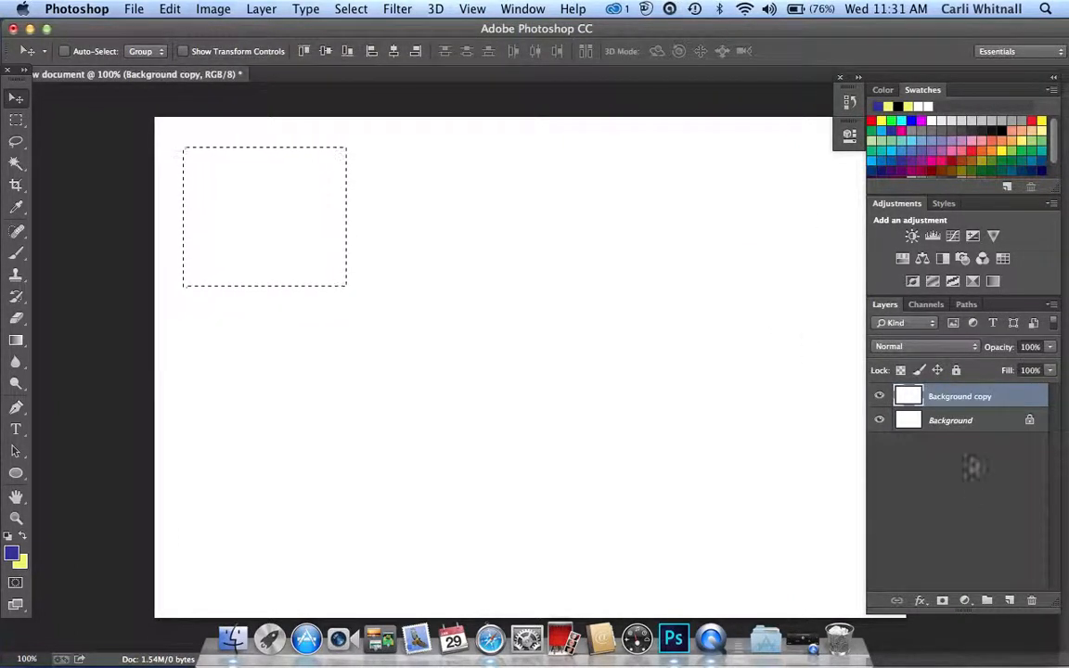
{"action": "left_click", "coordinate": [879, 399]}
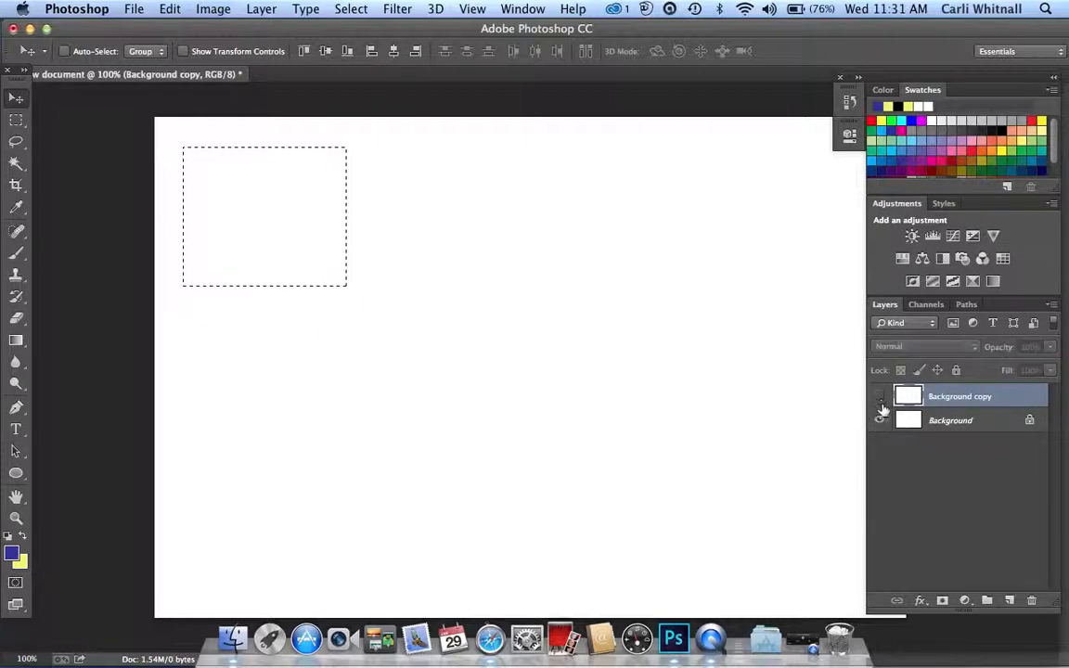
- Toggle the visibility of both layers, ending with Background copy shown and the original Background layer hidden
{"action": "left_click", "coordinate": [879, 420]}
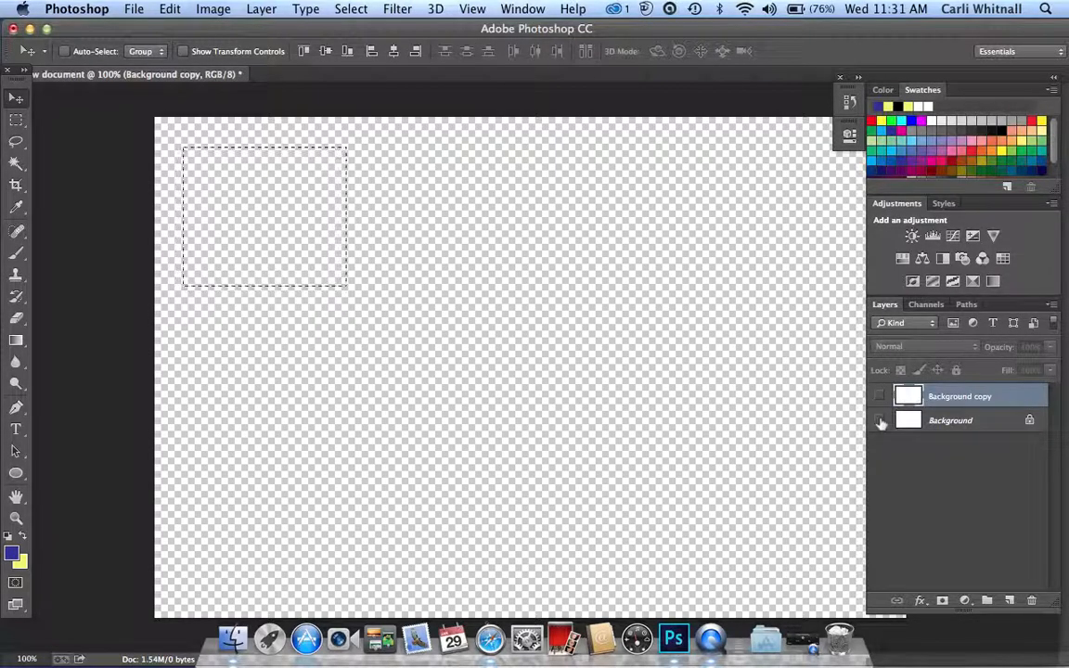
{"action": "left_click", "coordinate": [879, 421]}
{"action": "left_click", "coordinate": [880, 397]}
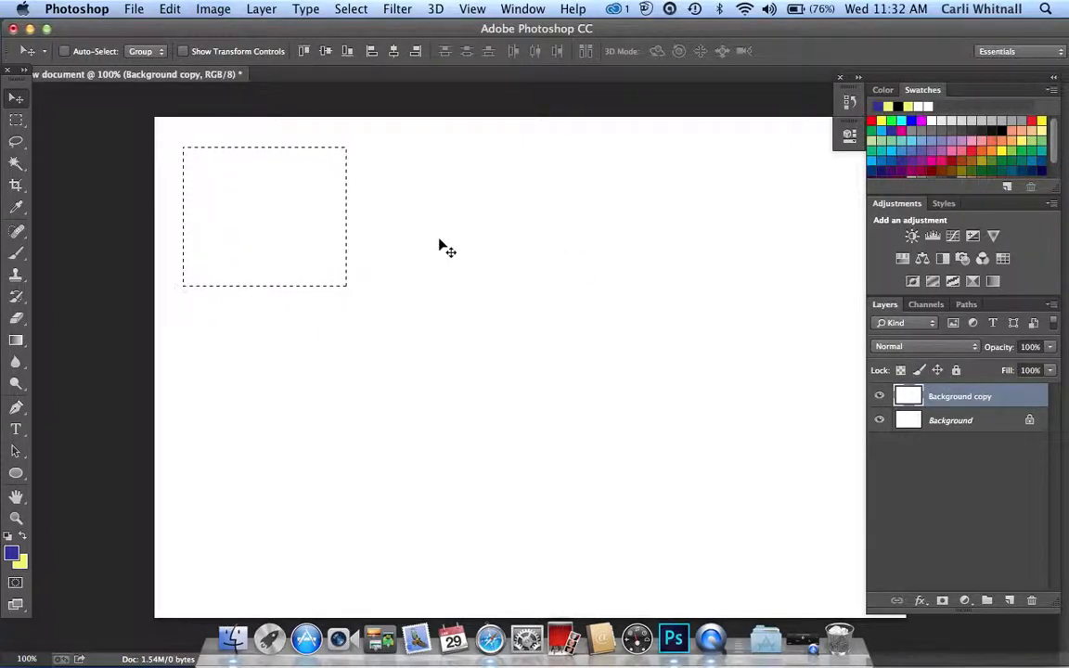
{"action": "left_click", "coordinate": [880, 421]}
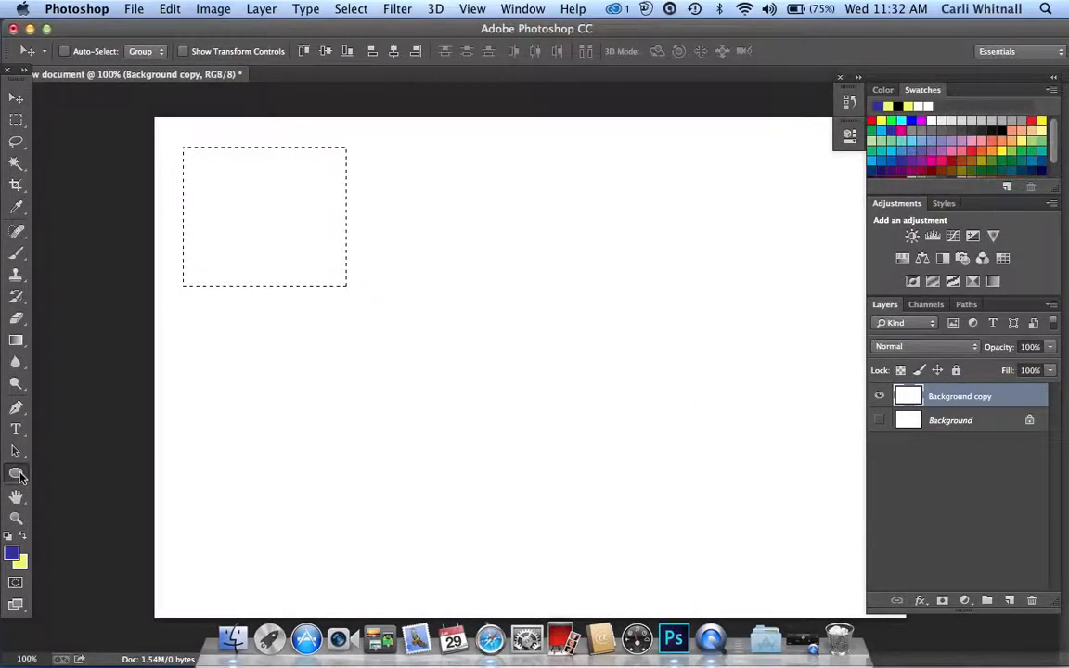
- Draw a tall ellipse about 122 by 219 px beside the marquee, undo it, redo it and undo it again
{"action": "left_click", "coordinate": [16, 475]}
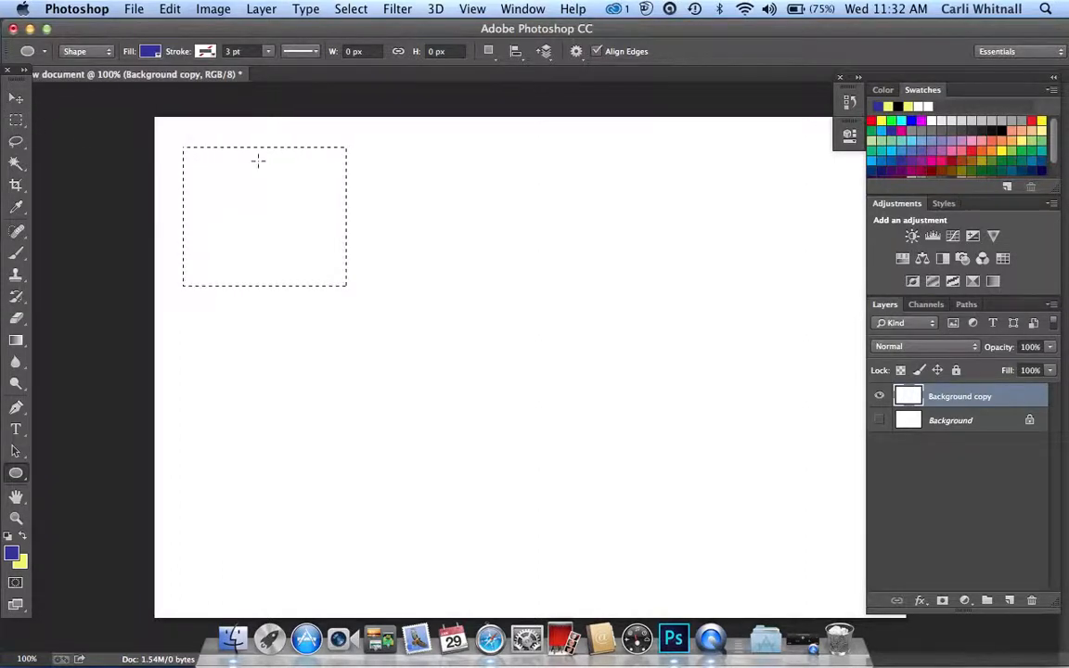
{"action": "left_click_drag", "start_coordinate": [458, 176], "coordinate": [559, 360]}
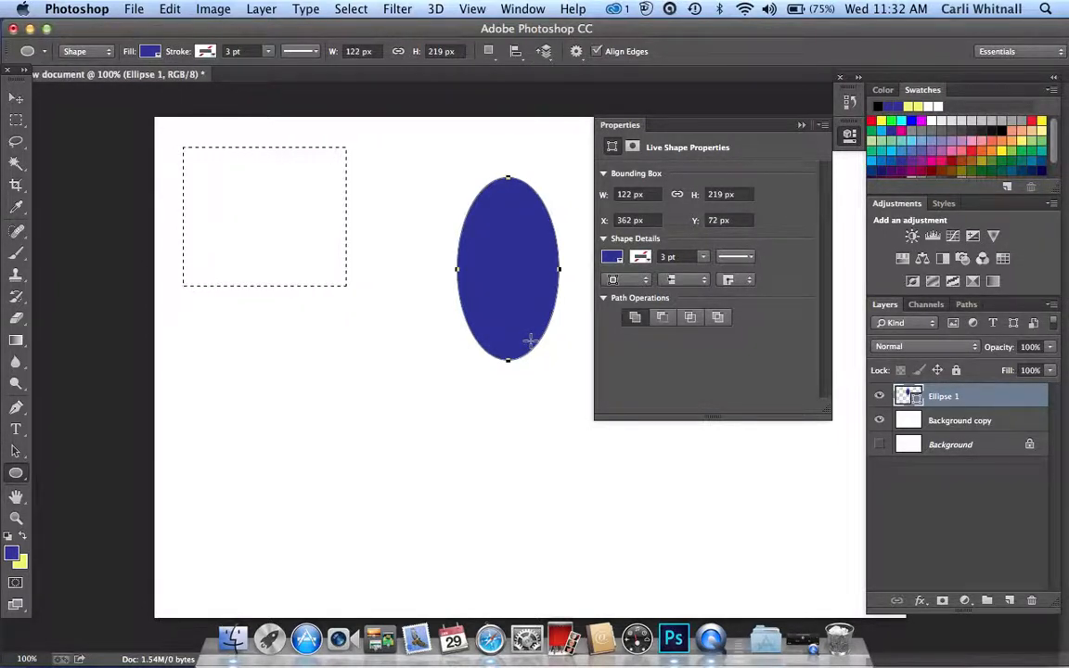
{"action": "key", "text": "super+z"}
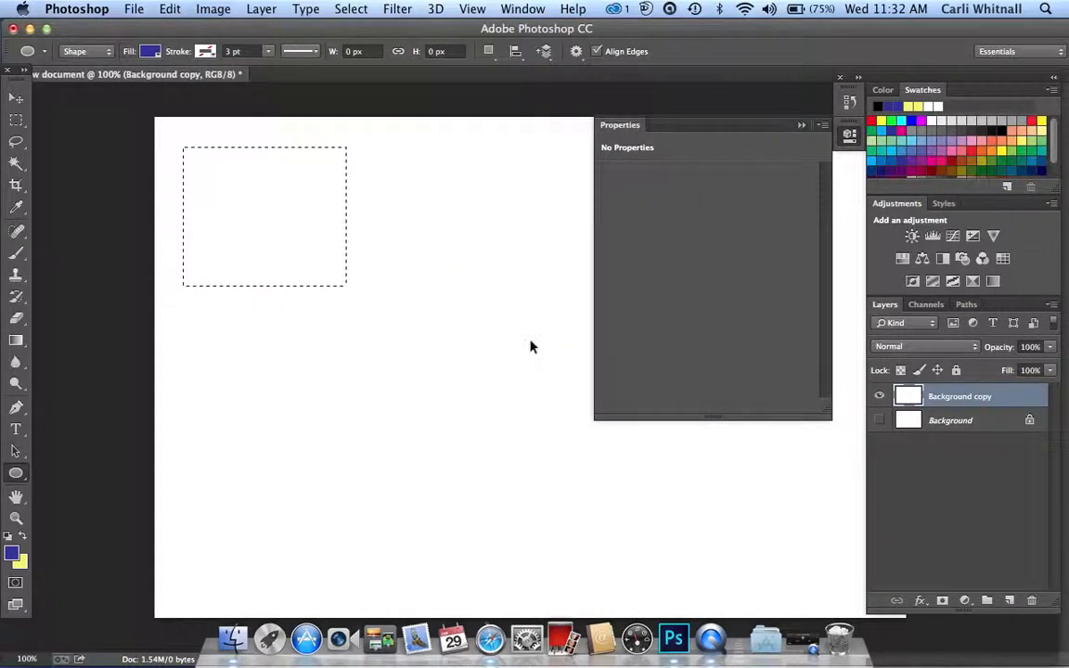
{"action": "key", "text": "super+z"}
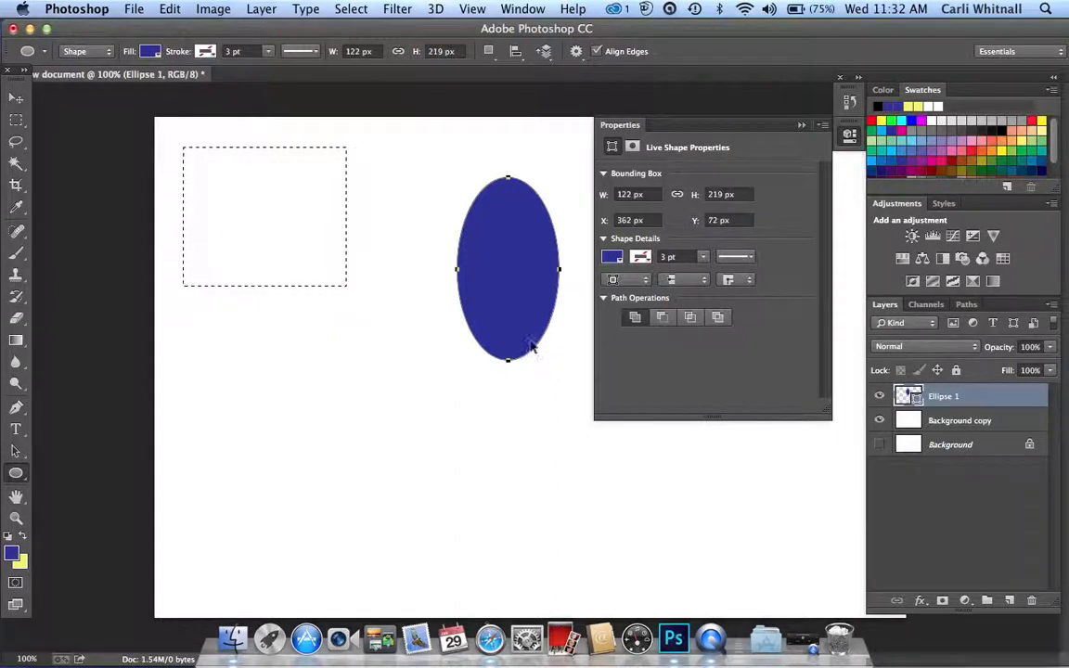
{"action": "key", "text": "super+z"}
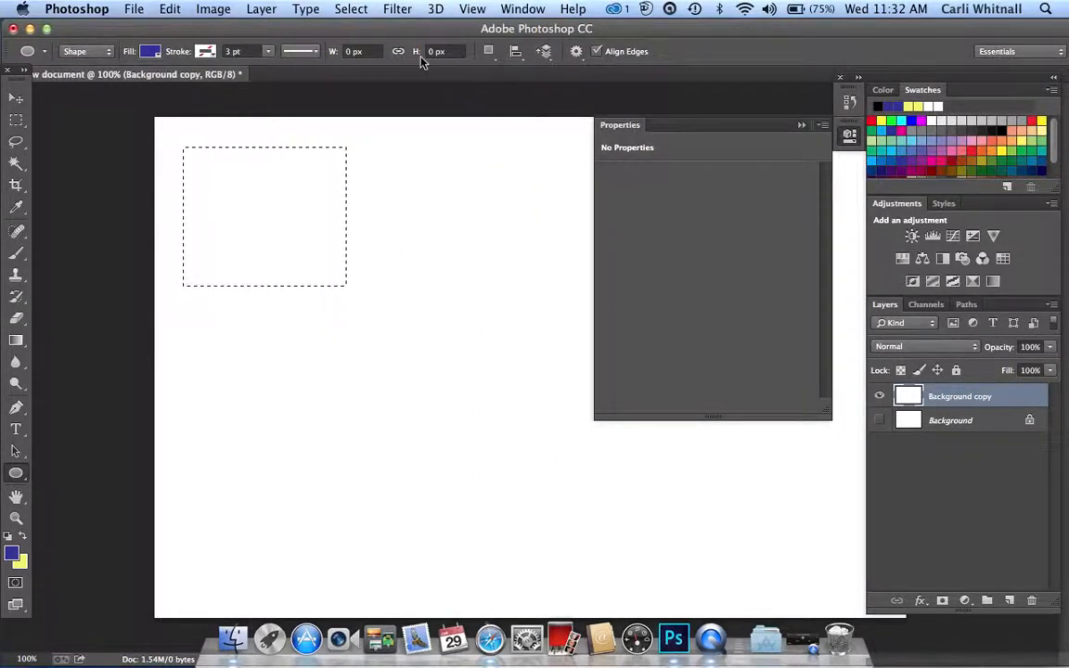
- Deselect the rectangular marquee and collapse the Properties panel, briefly expanding the History and Properties dock
{"action": "left_click", "coordinate": [343, 9]}
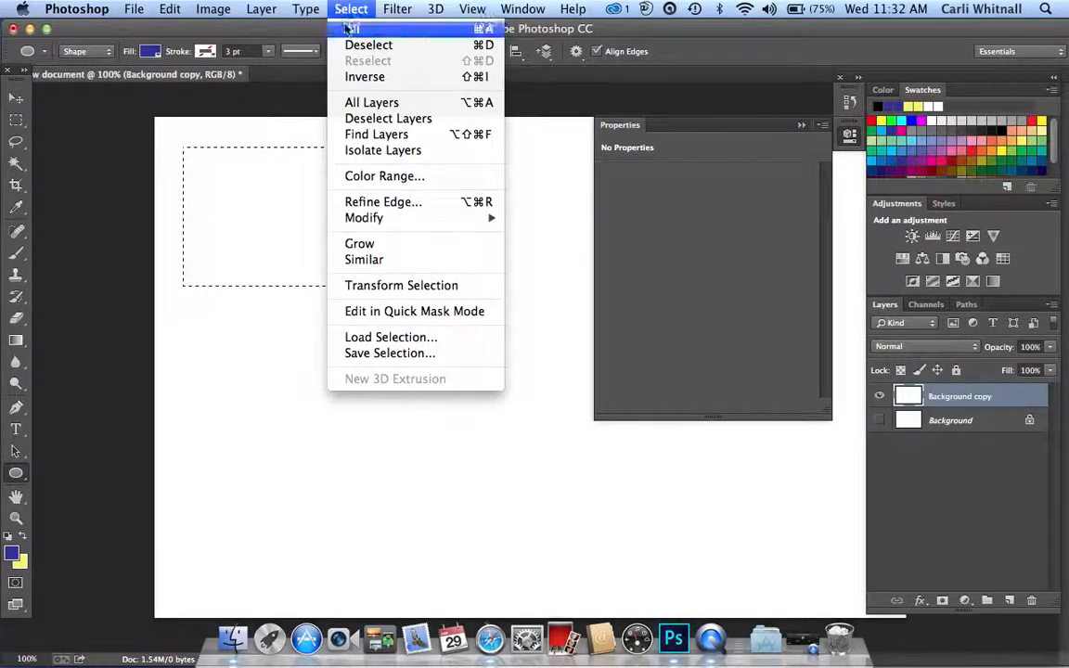
{"action": "left_click", "coordinate": [351, 49]}
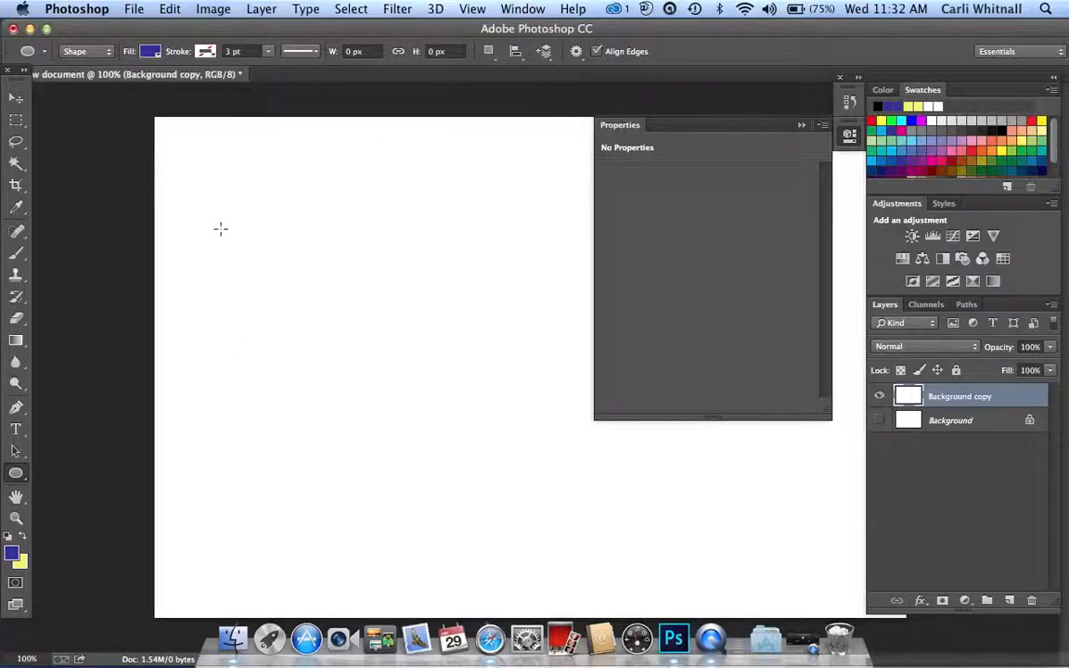
{"action": "left_click", "coordinate": [804, 126]}
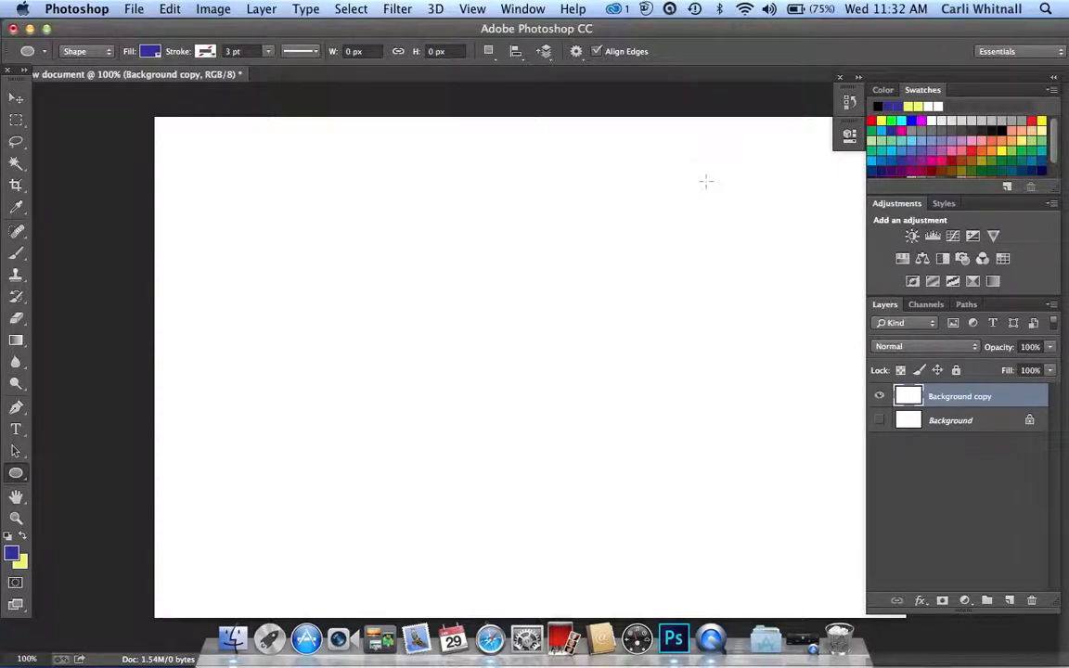
{"action": "left_click", "coordinate": [858, 78]}
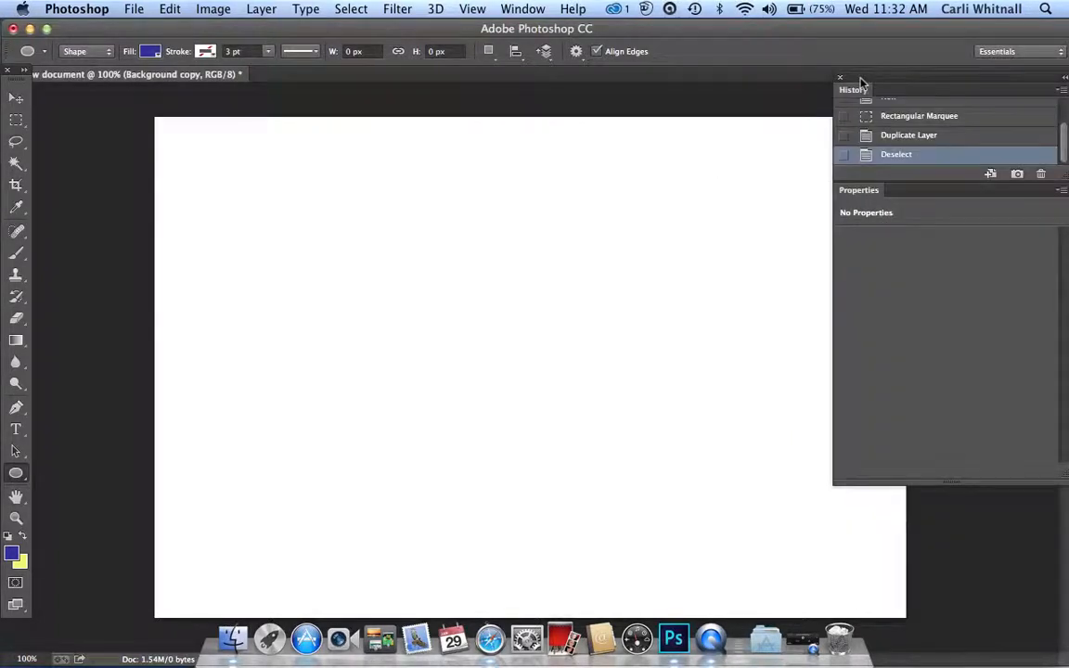
{"action": "left_click", "coordinate": [955, 74]}
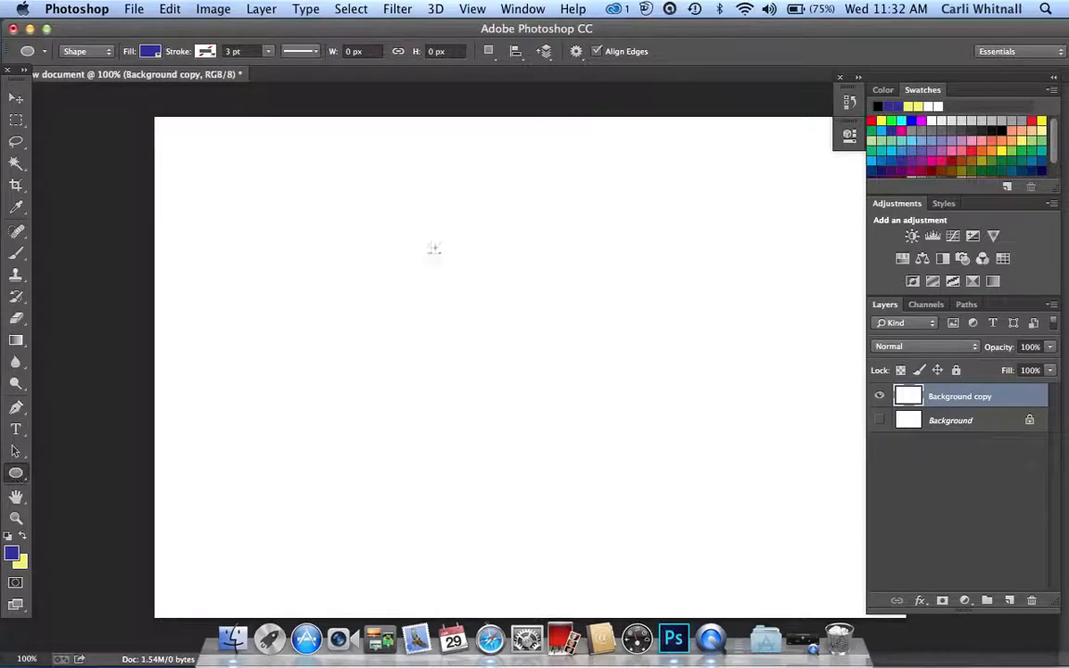
- Create a new layer named "circle" in Normal mode at 100% opacity above Background copy
{"action": "left_click", "coordinate": [263, 9]}
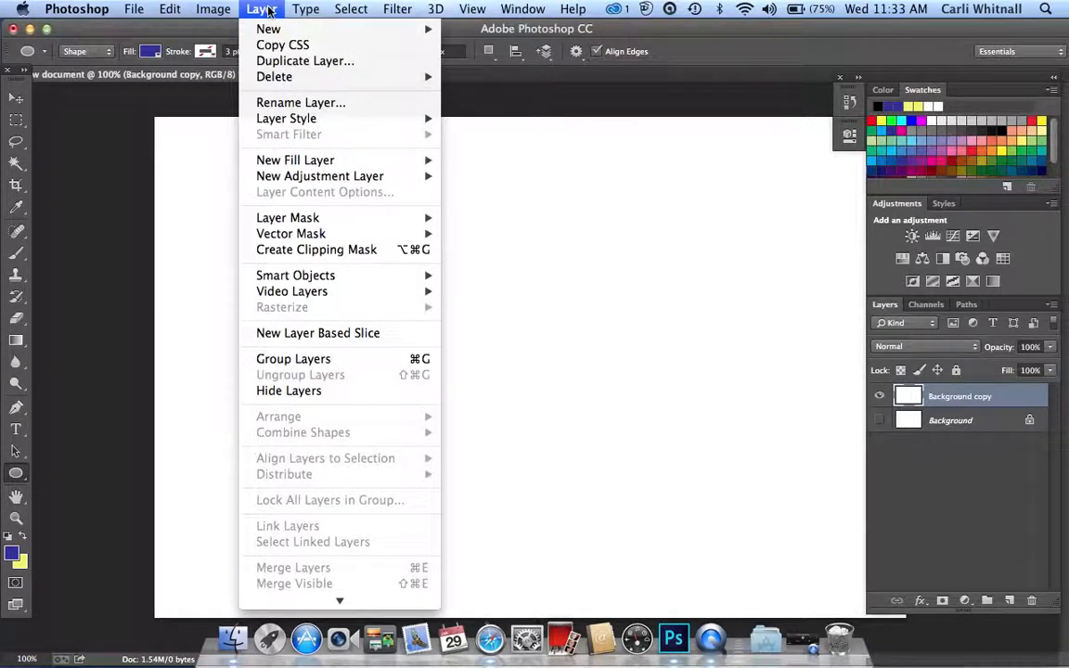
{"action": "mouse_move", "coordinate": [244, 29]}
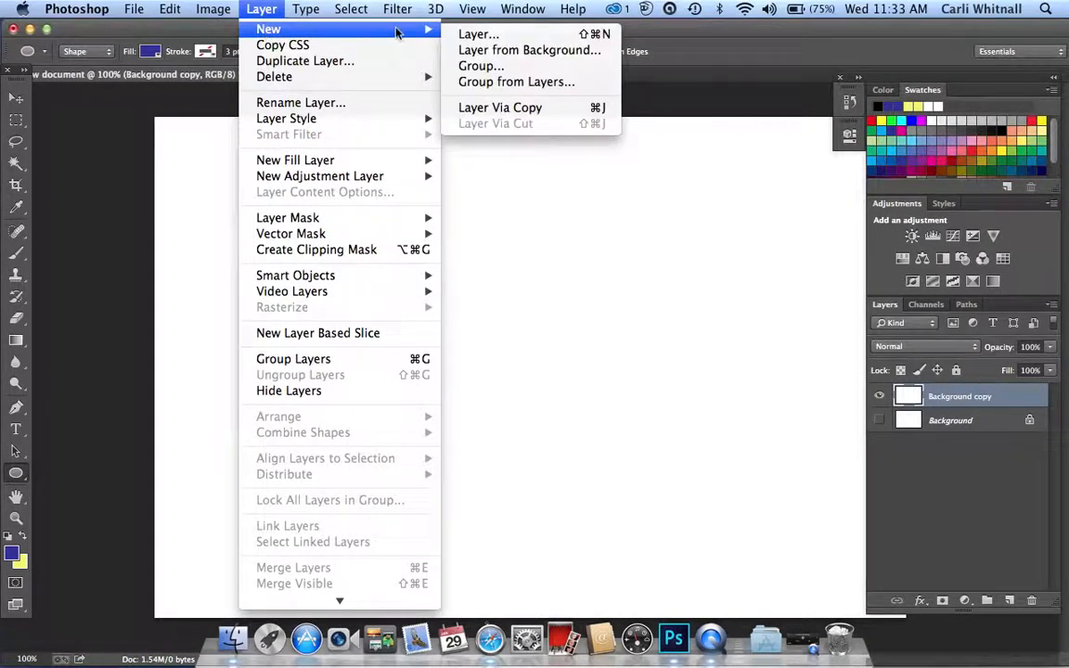
{"action": "left_click", "coordinate": [470, 34]}
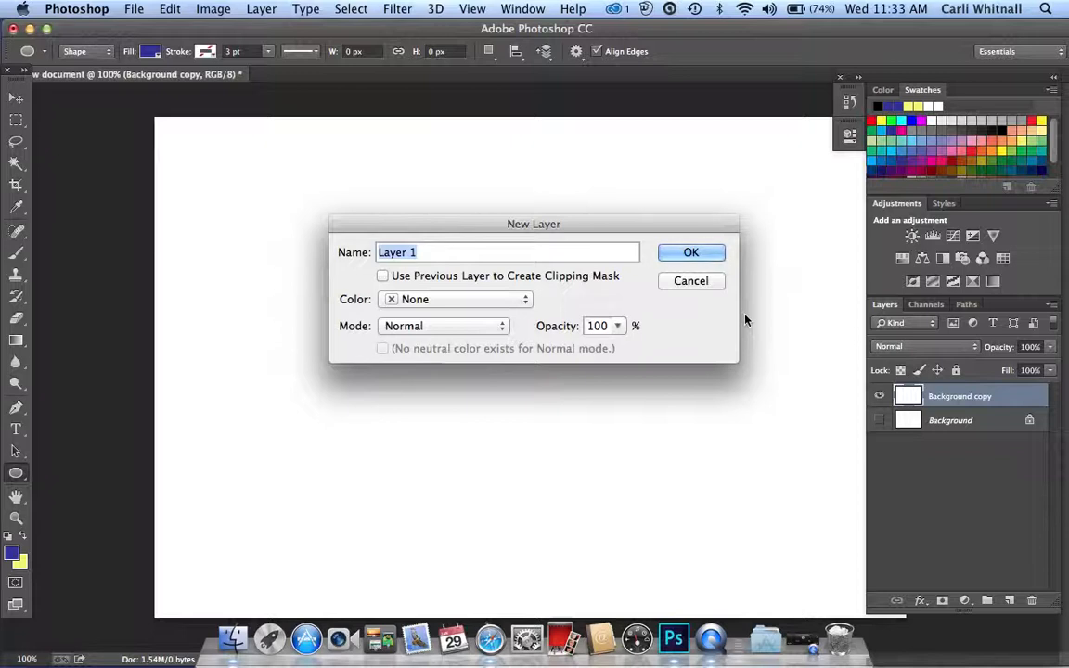
{"action": "type", "text": "circle"}
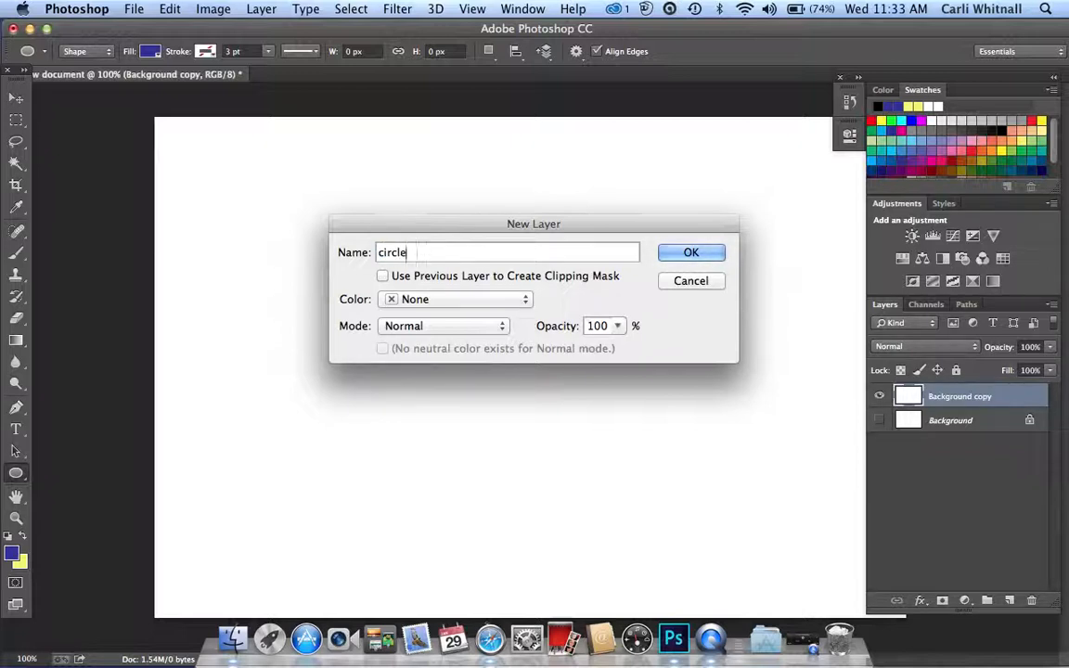
{"action": "left_click", "coordinate": [708, 252]}
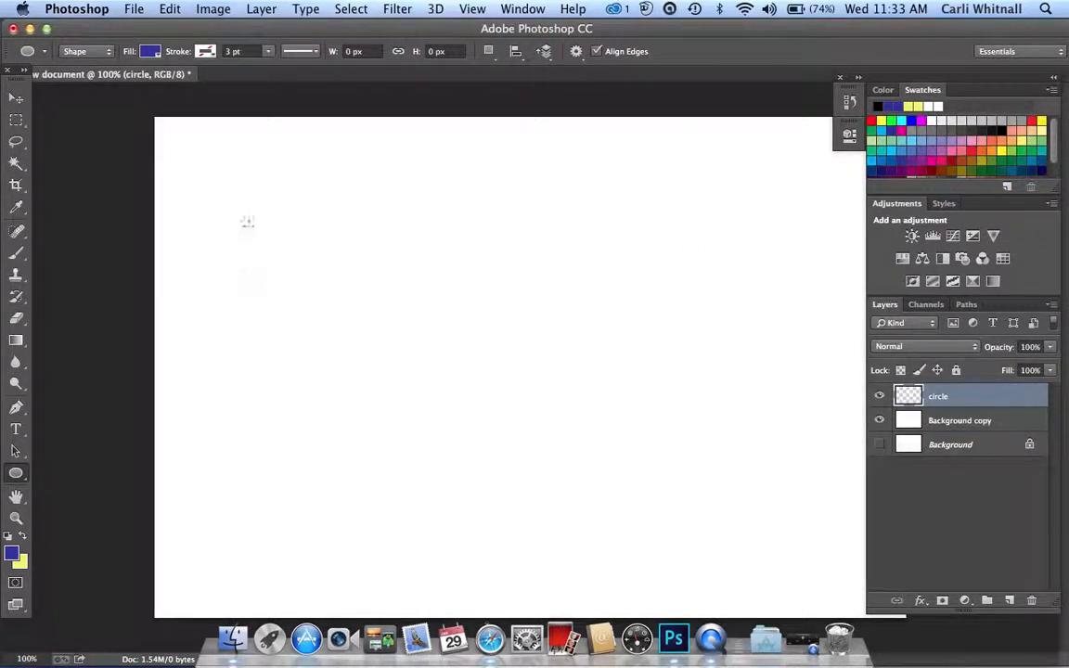
- Draw an ellipse about 415 by 316 px on the circle layer and a rectangle about 199 by 142 px below it
{"action": "left_click_drag", "start_coordinate": [212, 182], "coordinate": [557, 446]}
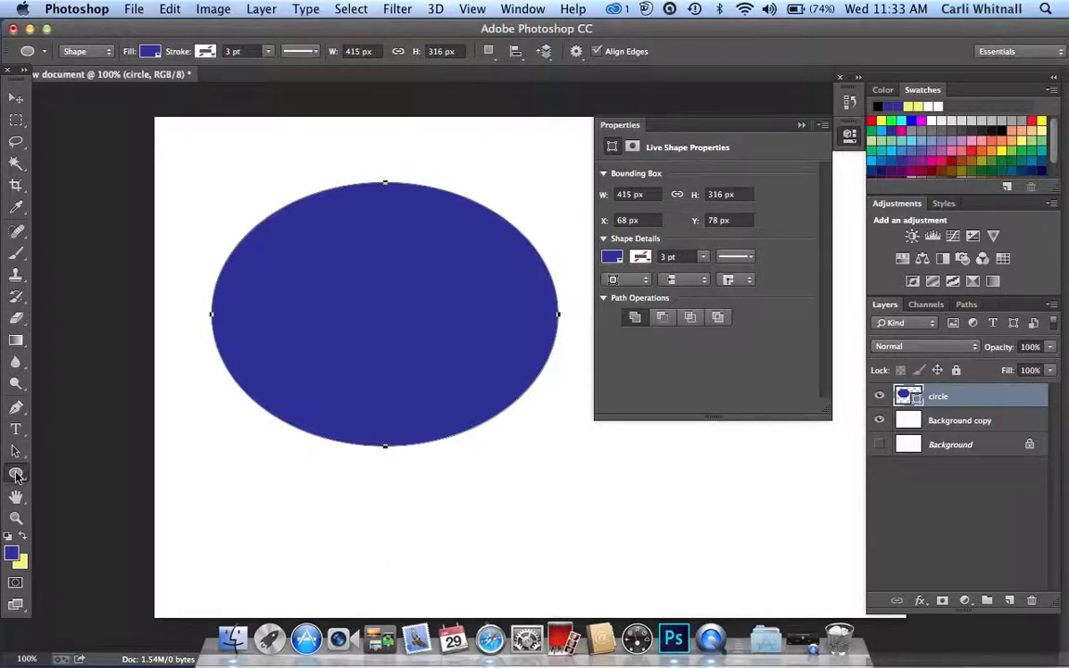
{"action": "left_click_drag", "start_coordinate": [15, 474], "coordinate": [65, 472]}
{"action": "left_click_drag", "start_coordinate": [207, 455], "coordinate": [375, 572]}
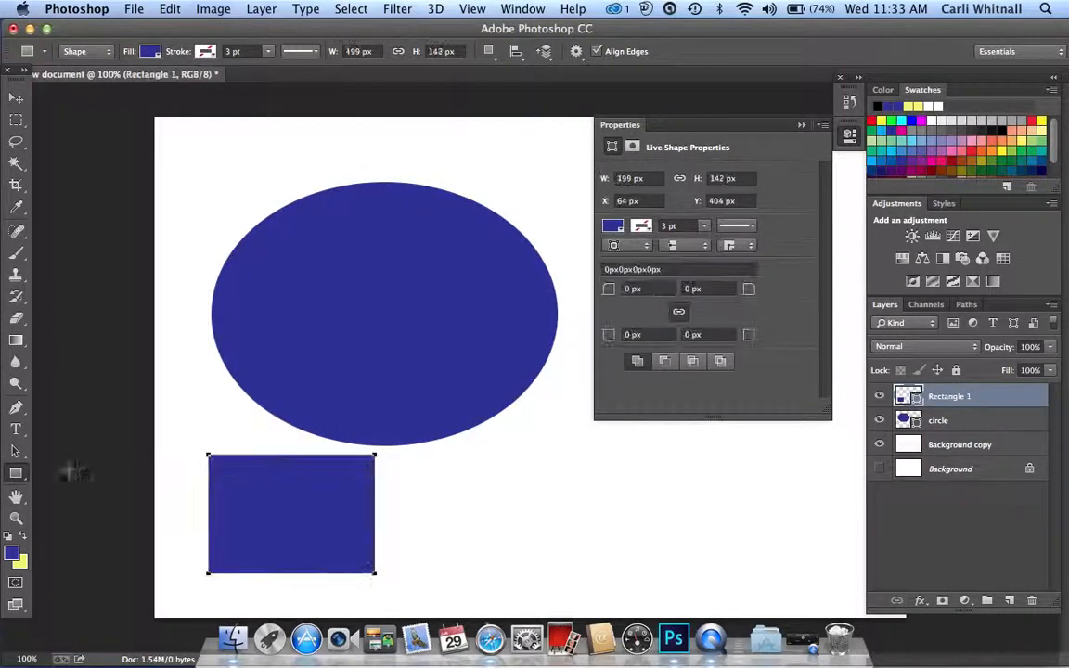
{"action": "left_click_drag", "start_coordinate": [16, 474], "coordinate": [21, 476]}
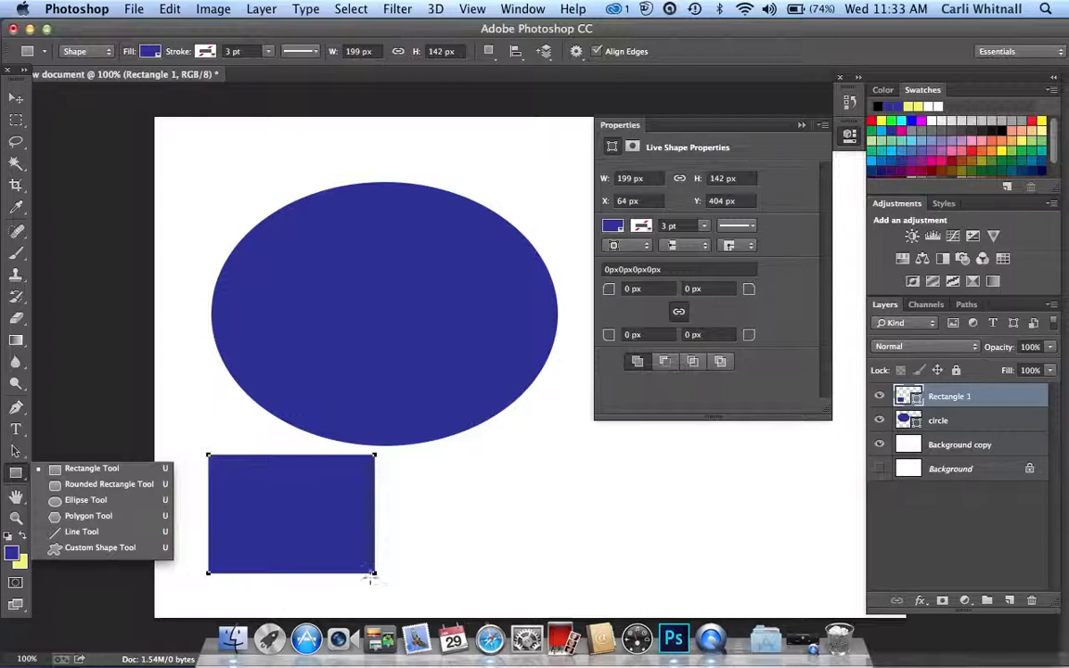
{"action": "left_click_drag", "start_coordinate": [375, 571], "coordinate": [399, 587]}
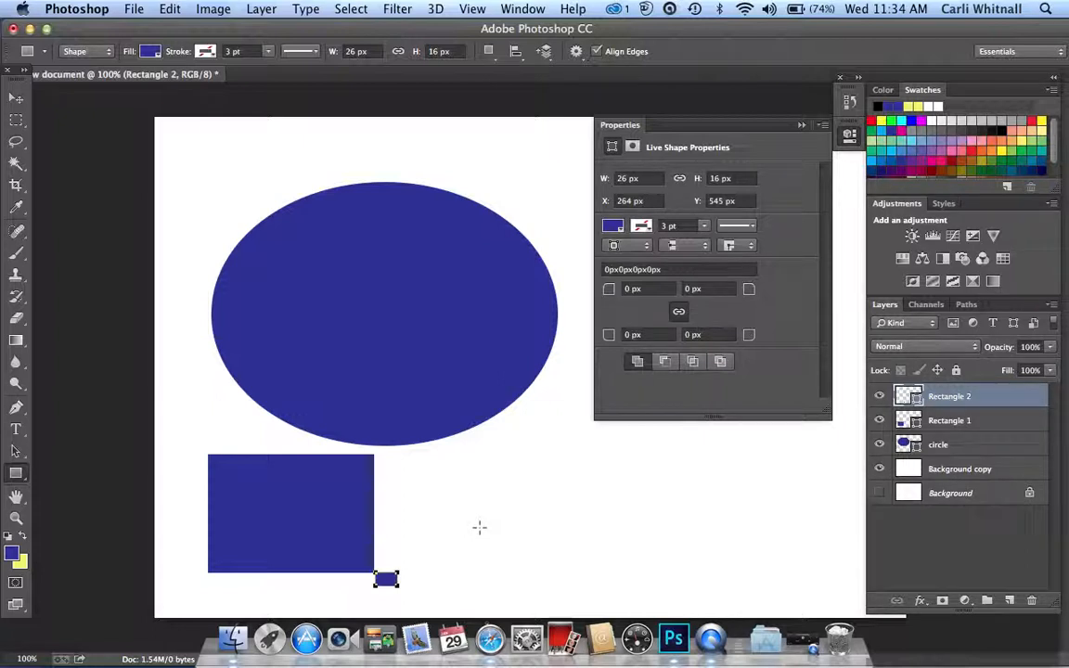
{"action": "key", "text": "super+z"}
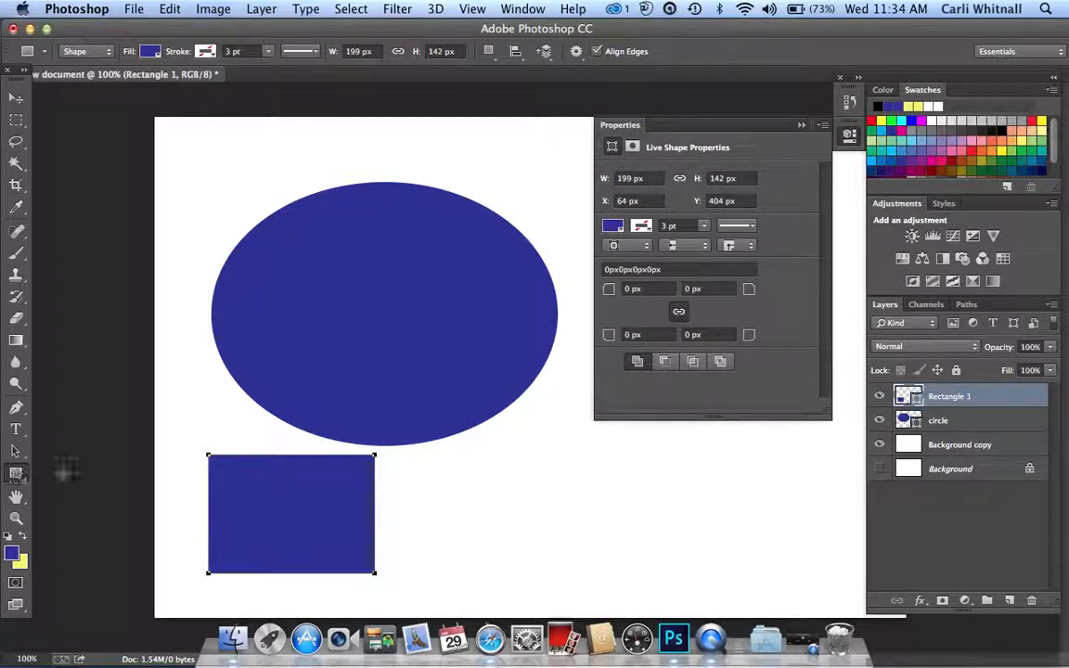
- Move the rectangle to the canvas's lower-right area, at about X 589 px and Y 409 px, and collapse the Properties panel
{"action": "double_click", "coordinate": [972, 398]}
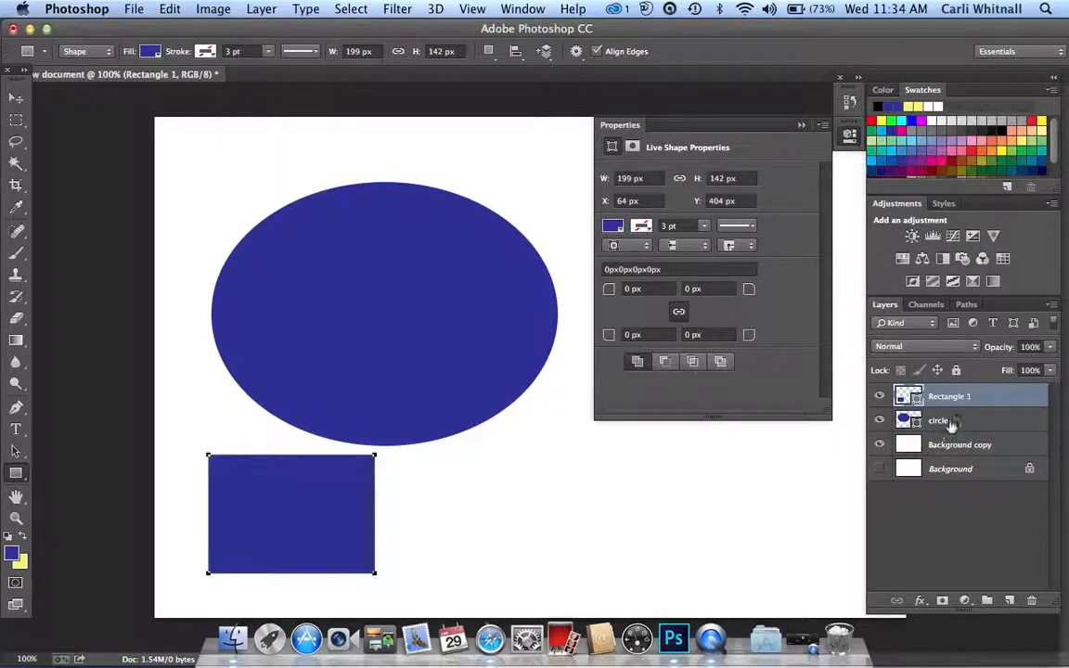
{"action": "left_click", "coordinate": [16, 99]}
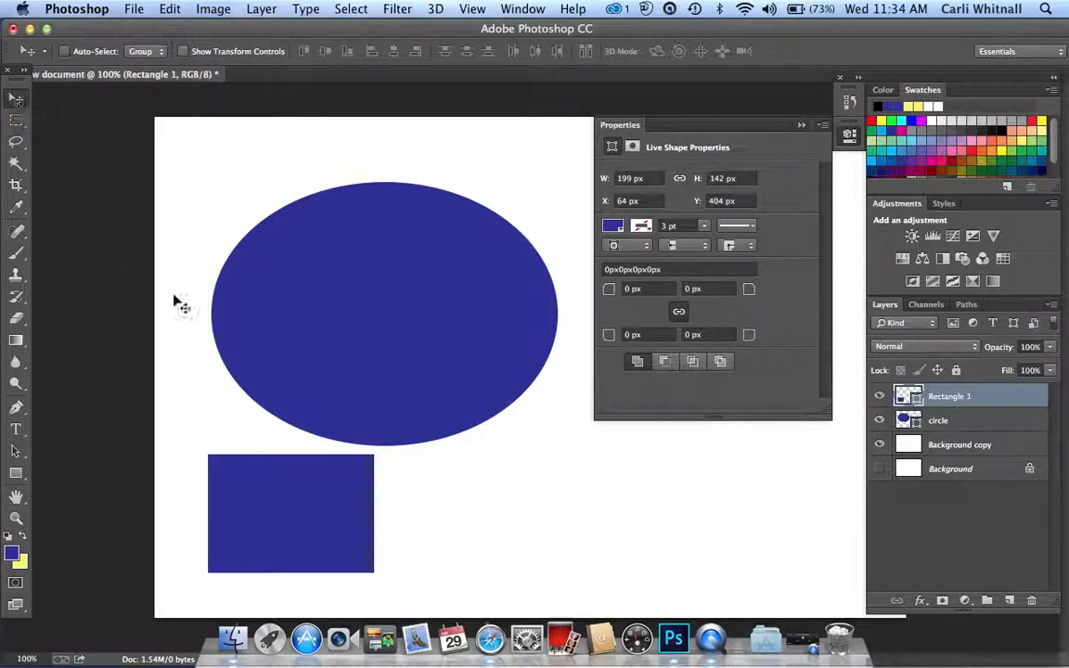
{"action": "left_click_drag", "start_coordinate": [289, 505], "coordinate": [712, 508]}
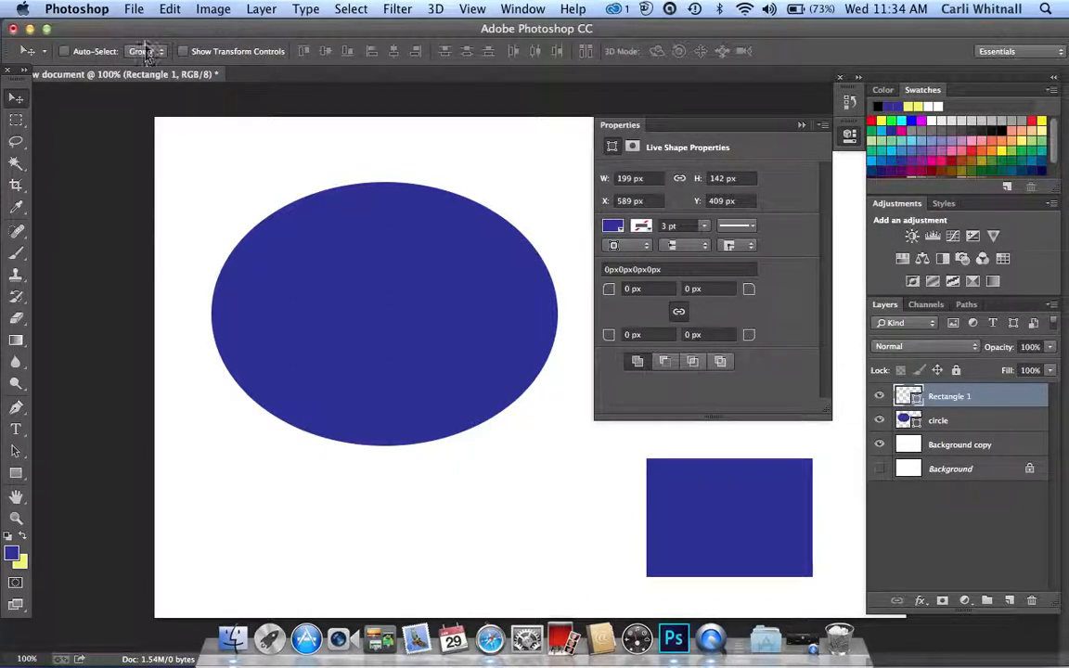
{"action": "left_click", "coordinate": [801, 126]}
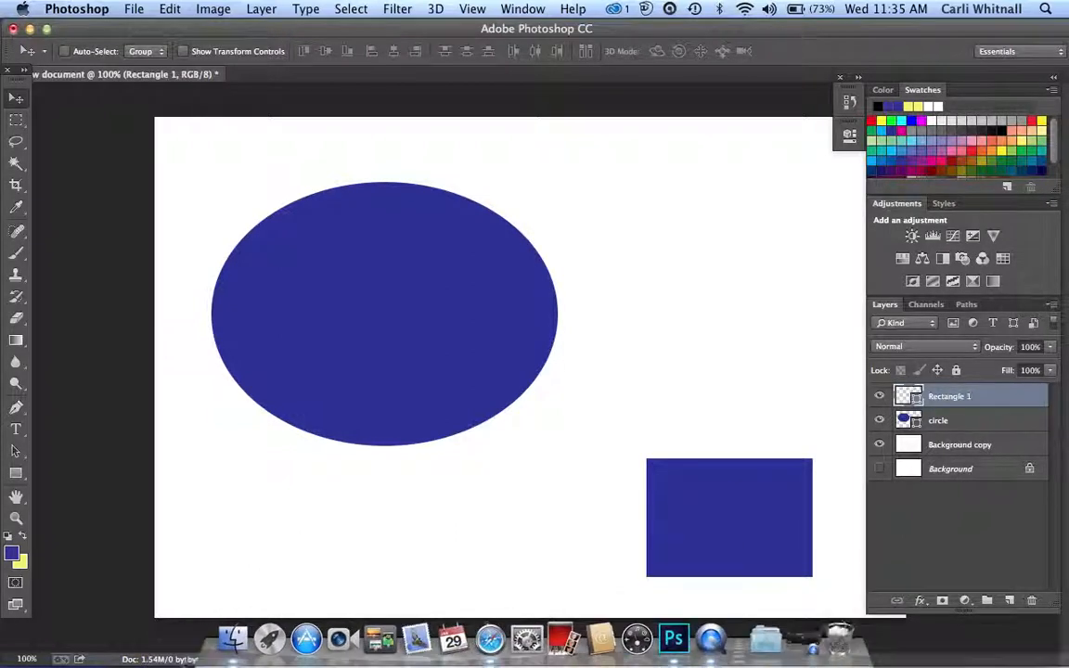
{"action": "left_click", "coordinate": [794, 640]}
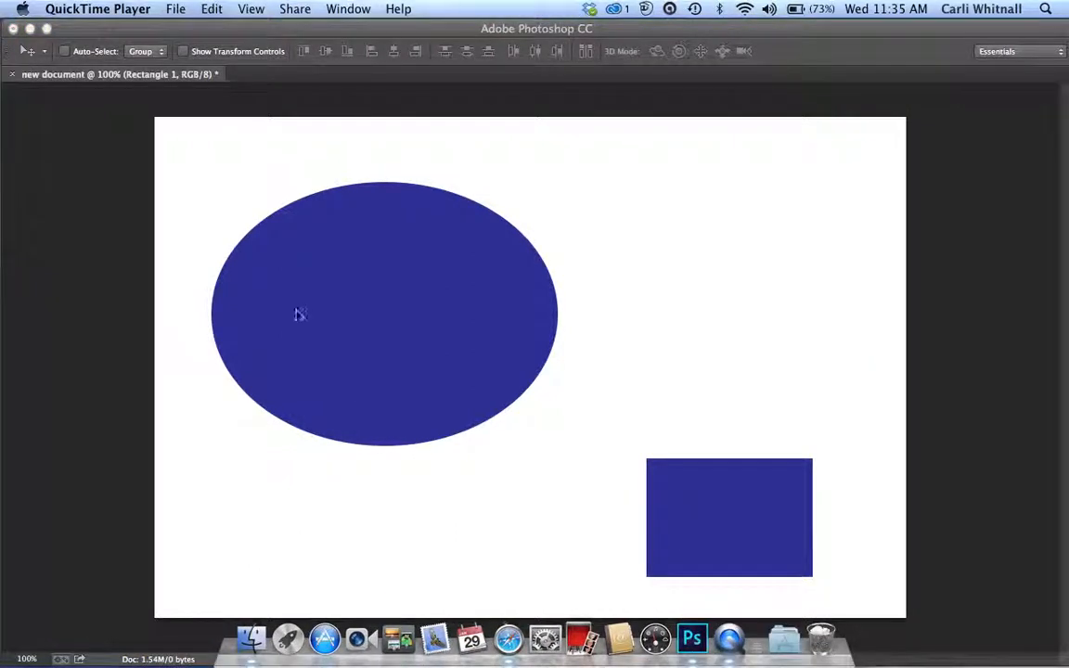